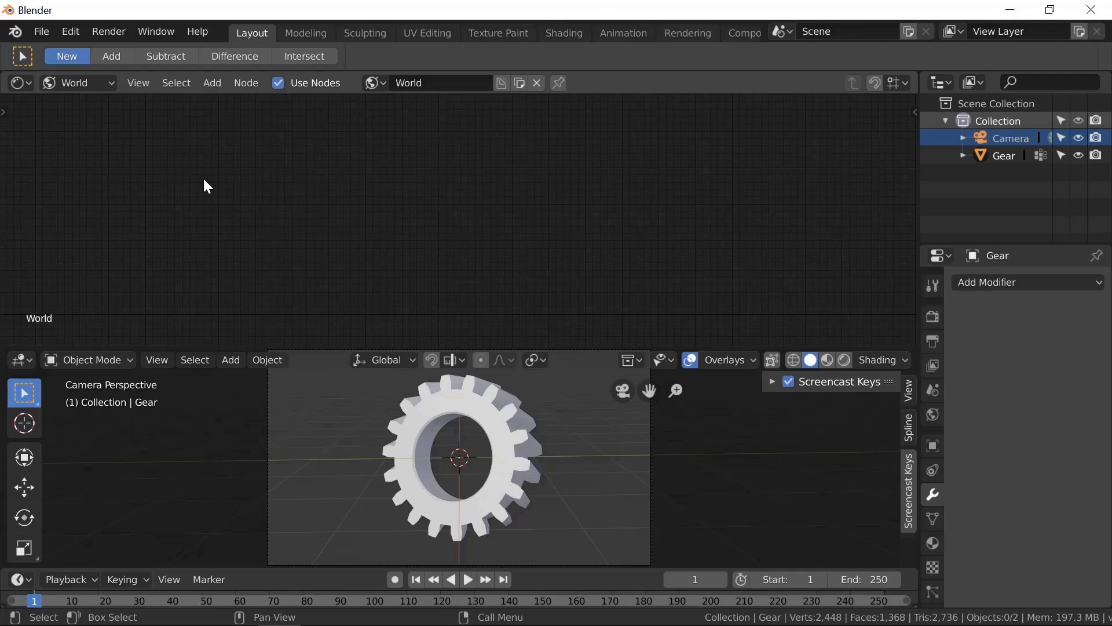
Switch the shader editor to Object nodes and examine the gear material's image textures and Principled BSDF connections.
click(114, 82)
click(111, 84)
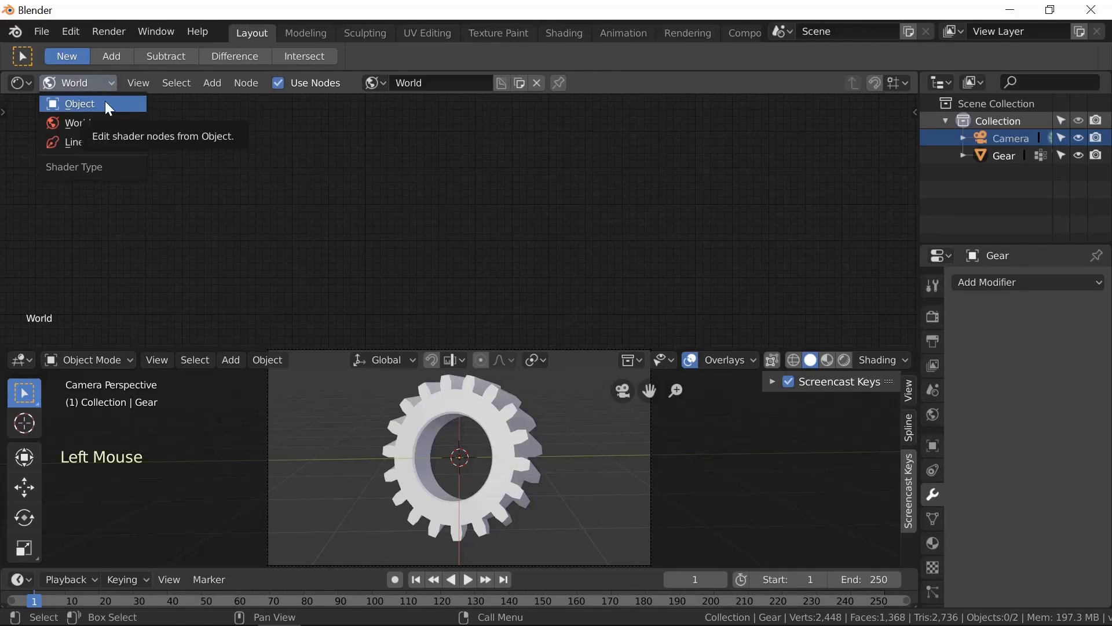
click(106, 102)
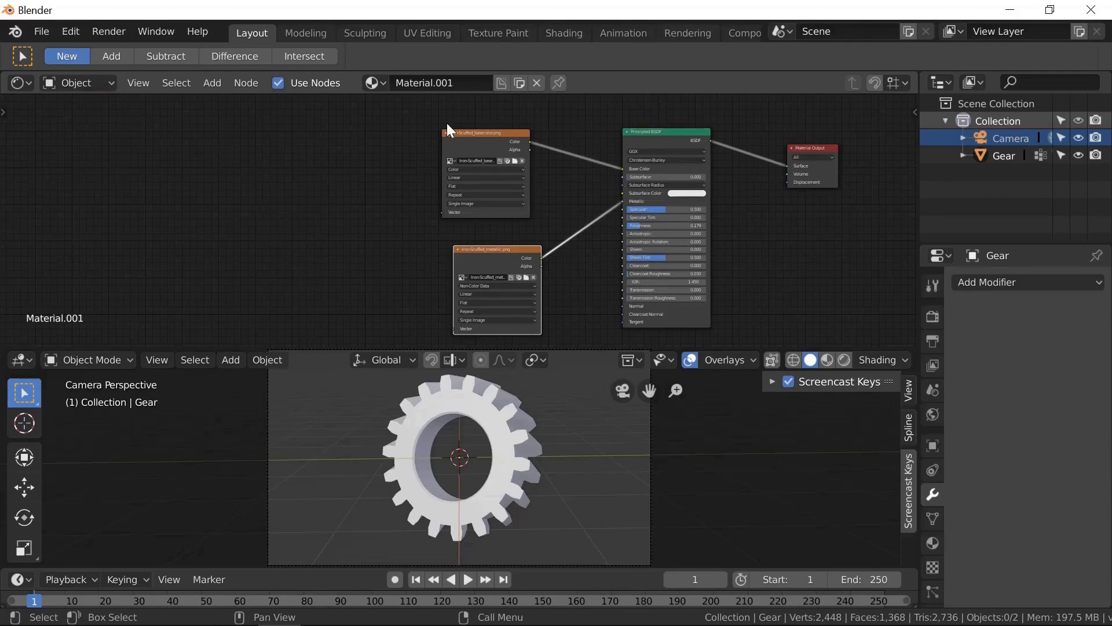
scroll(570, 237, up, 6)
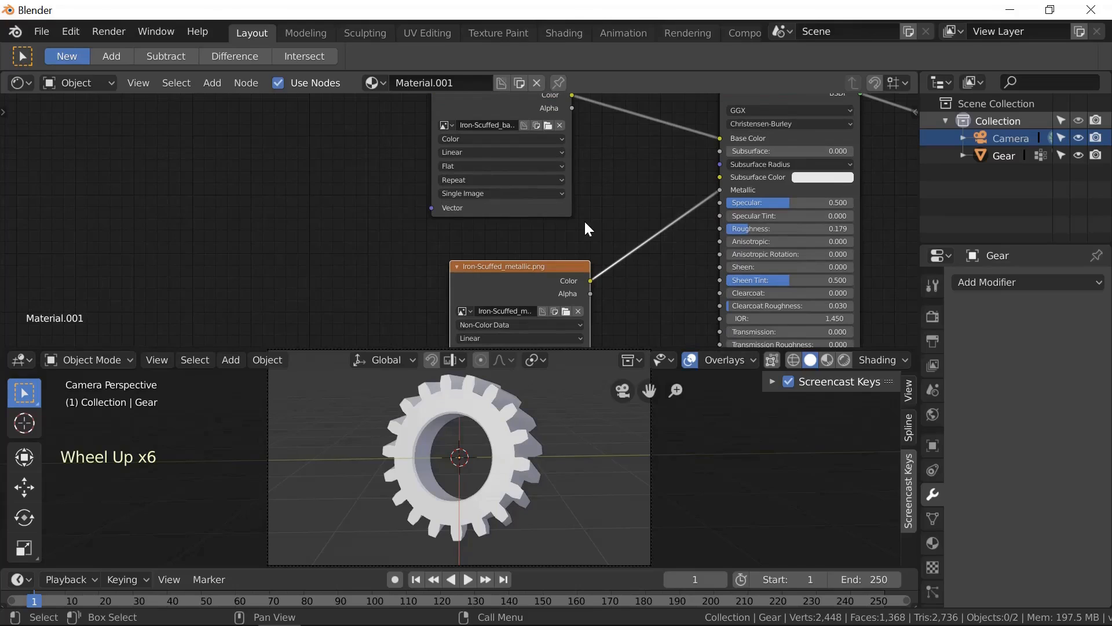
scroll(585, 226, down, 2)
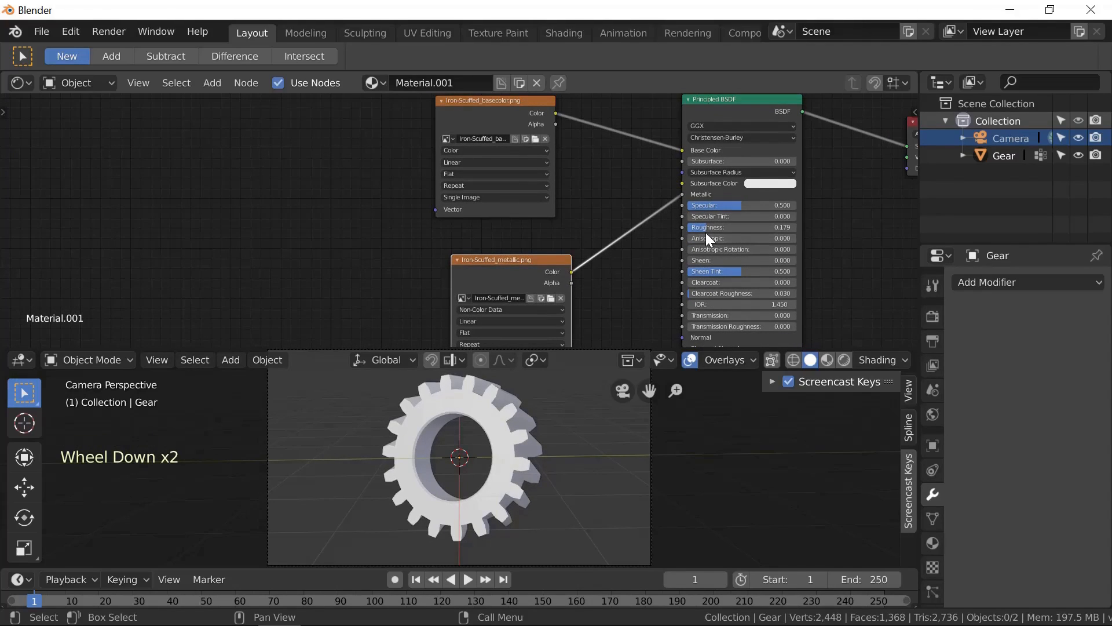
scroll(864, 262, down, 3)
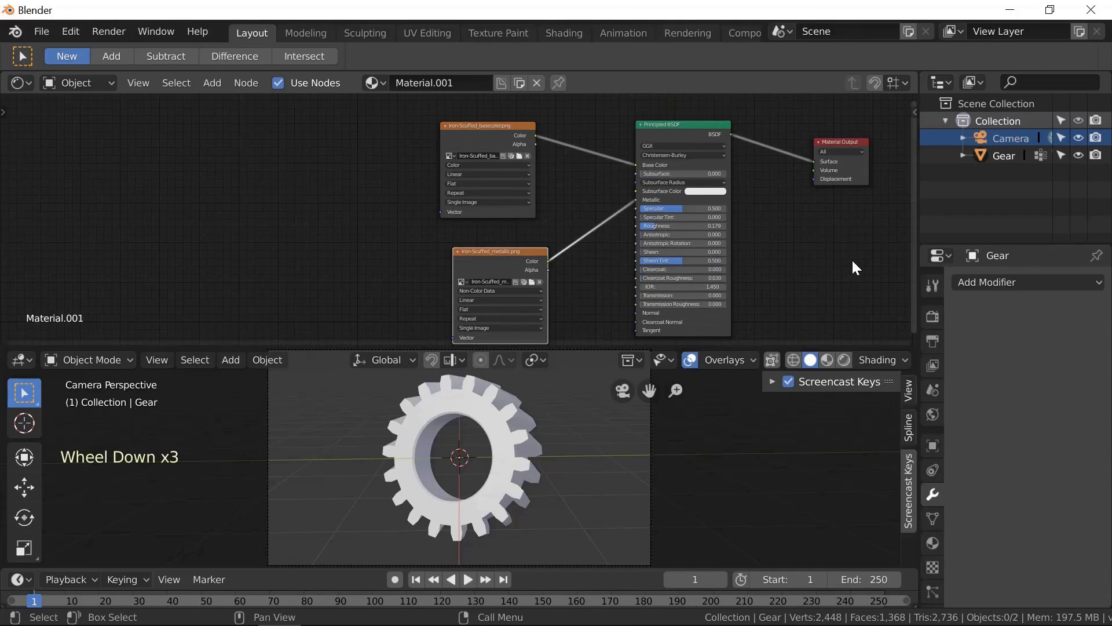
scroll(689, 241, up, 3)
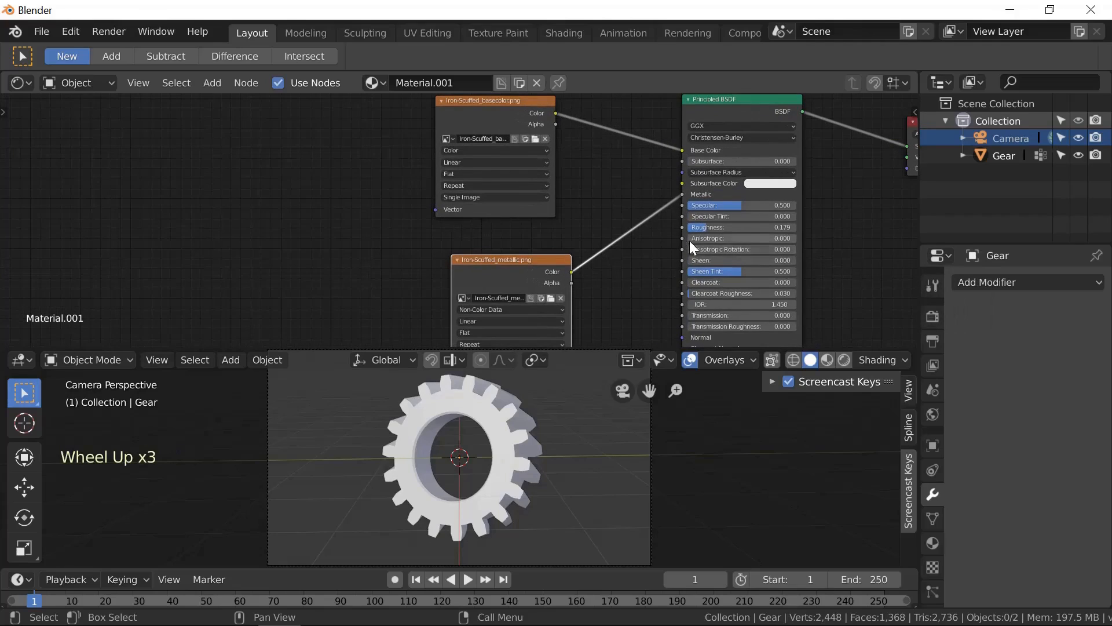
scroll(735, 241, down, 2)
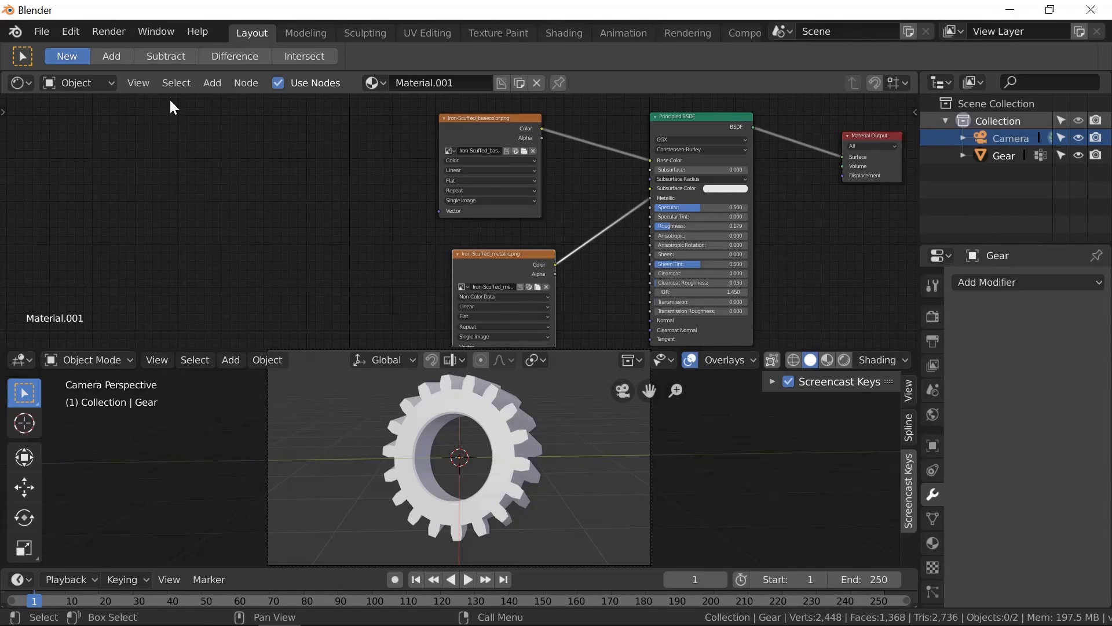
Set the shader editor back to World nodes and add a World Output node to the empty node tree.
click(108, 82)
click(86, 120)
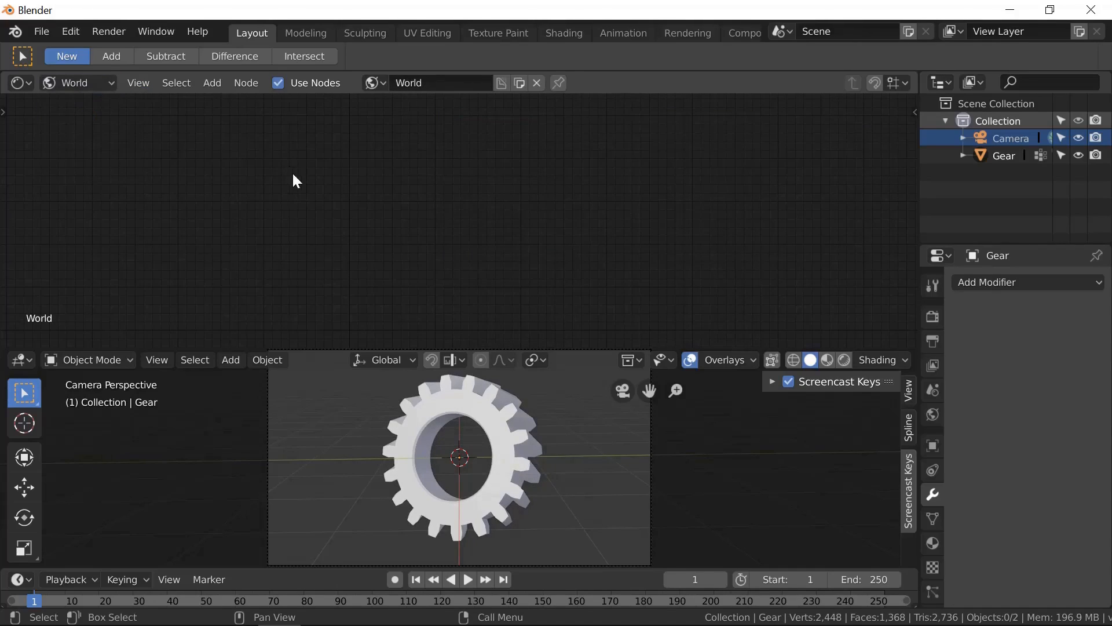
click(212, 83)
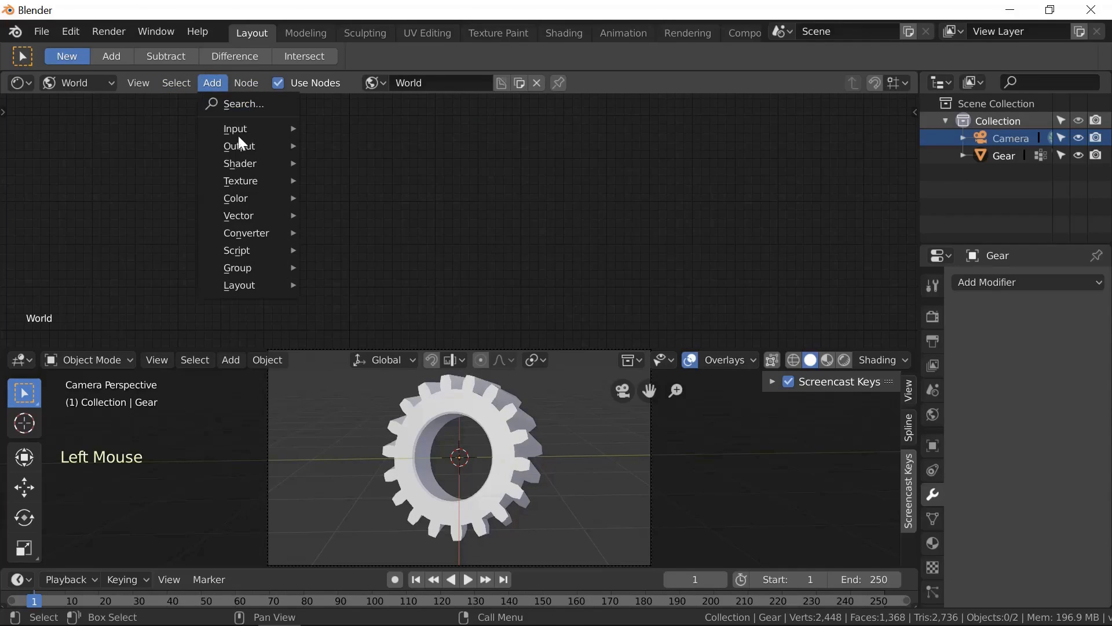
mouse_move(239, 146)
click(345, 142)
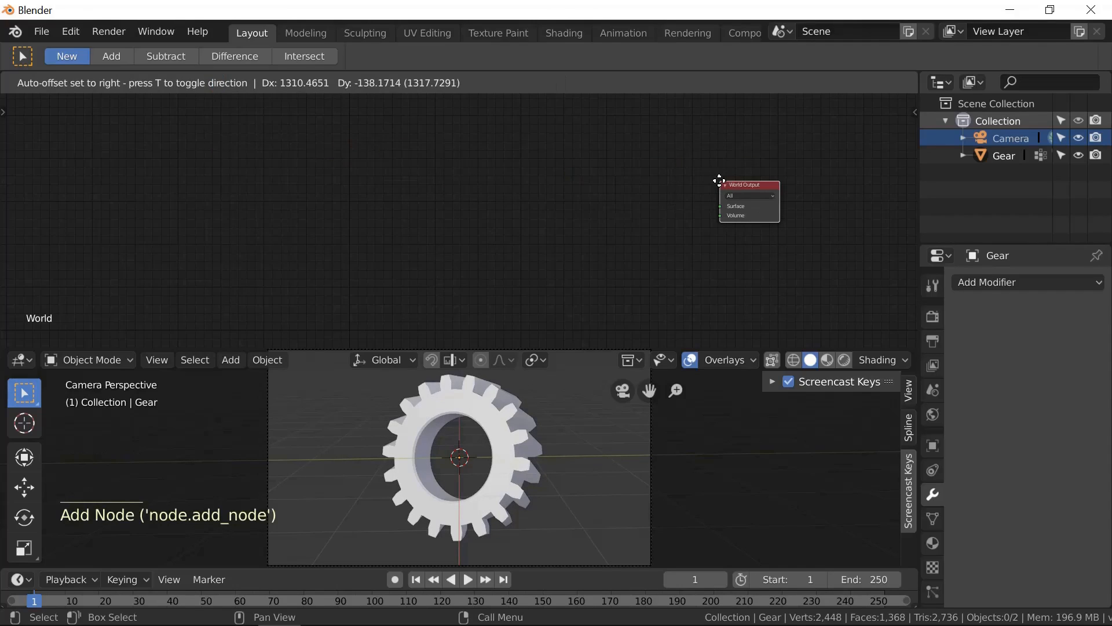
click(719, 180)
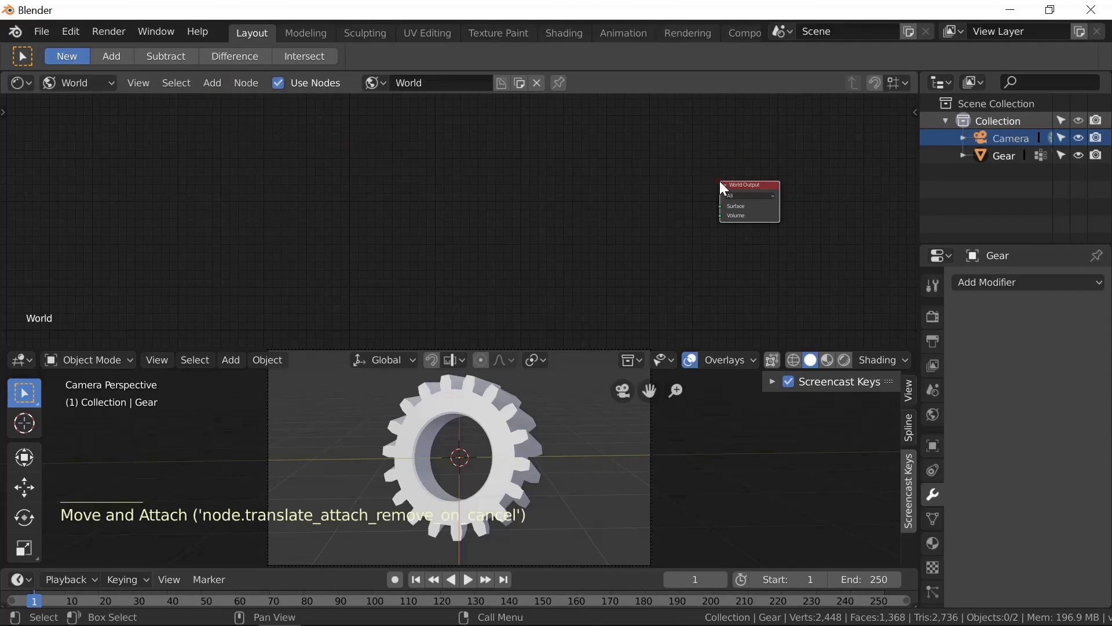
Add a Background shader node linked to the World Output's Surface input, and show the 3D viewport in rendered shading.
click(213, 83)
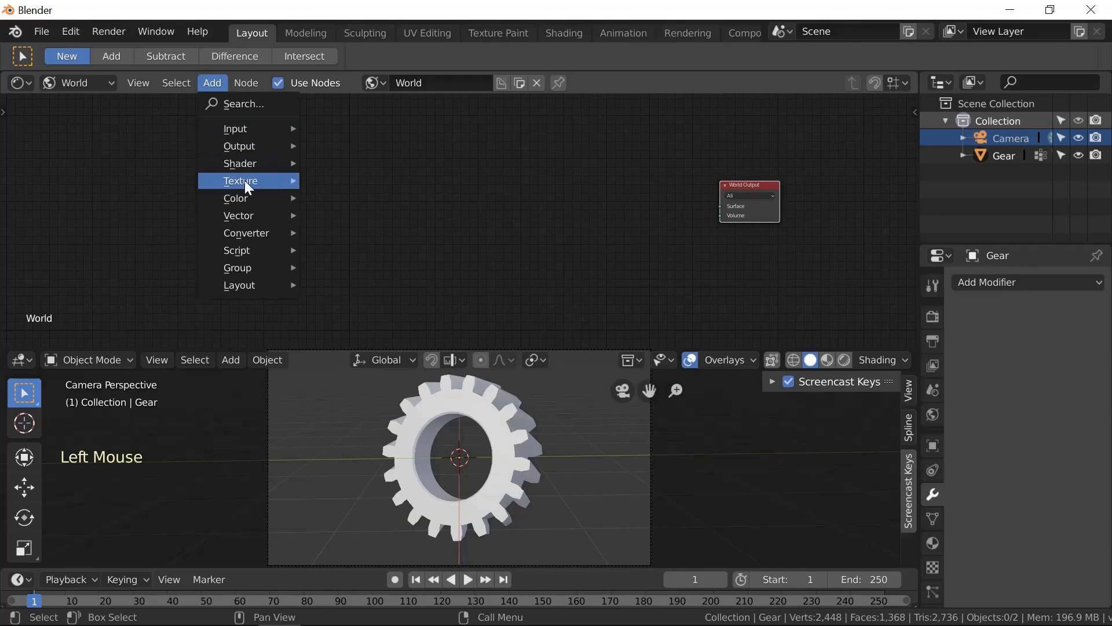
mouse_move(246, 186)
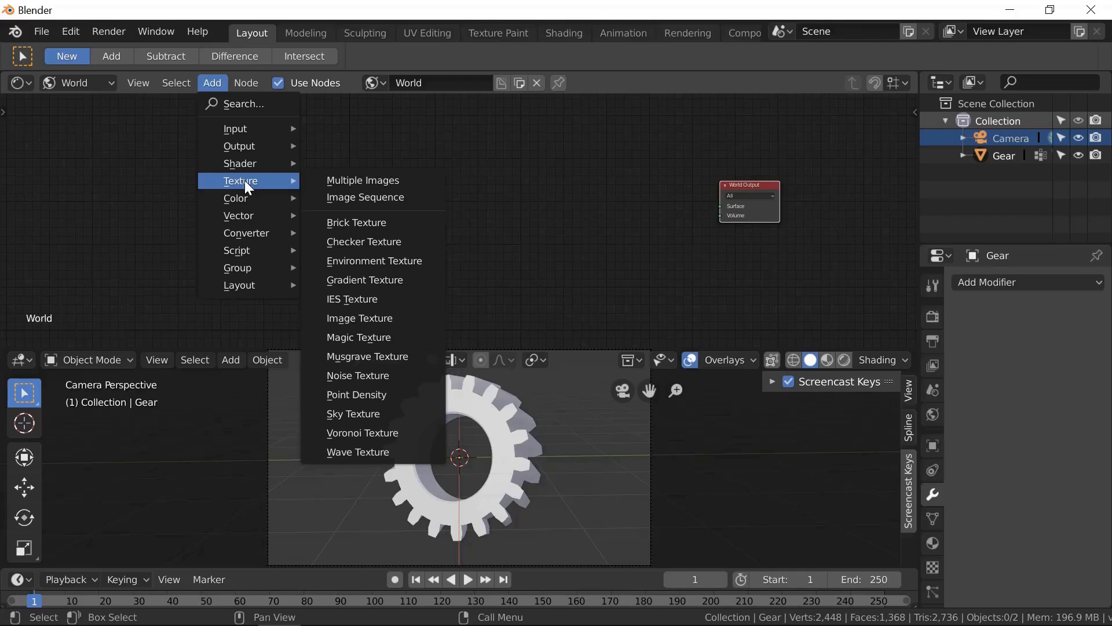
mouse_move(255, 165)
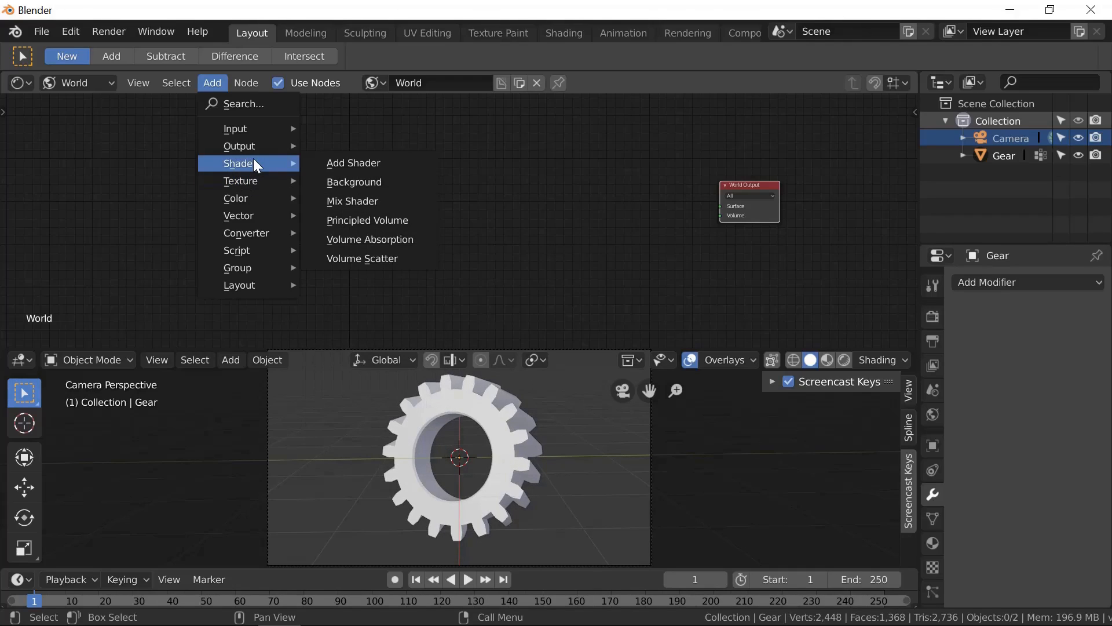
click(353, 182)
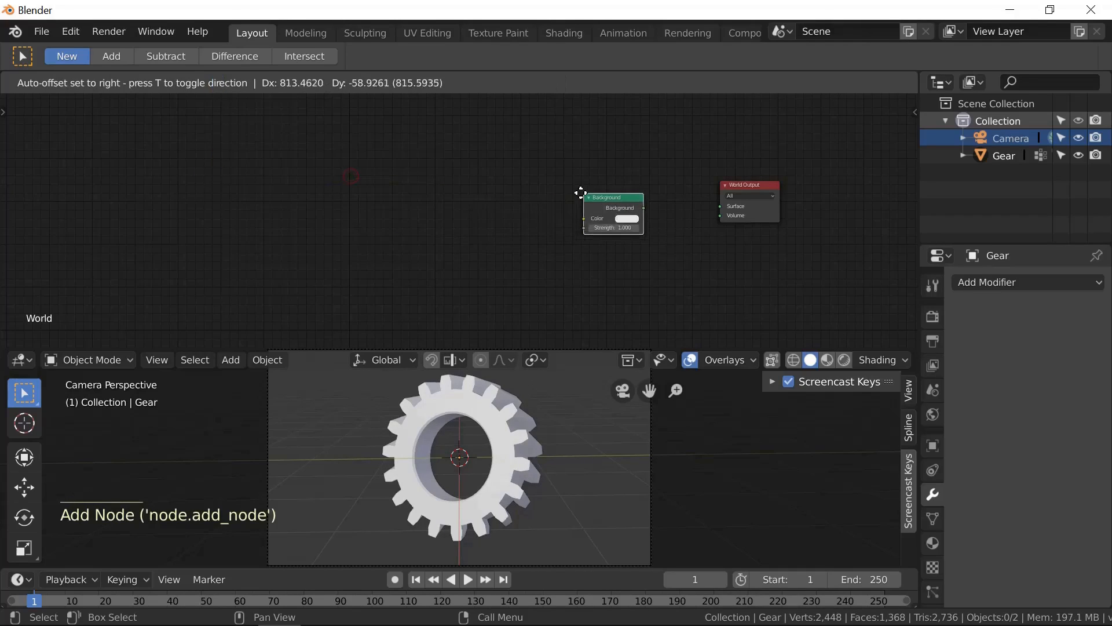
click(624, 181)
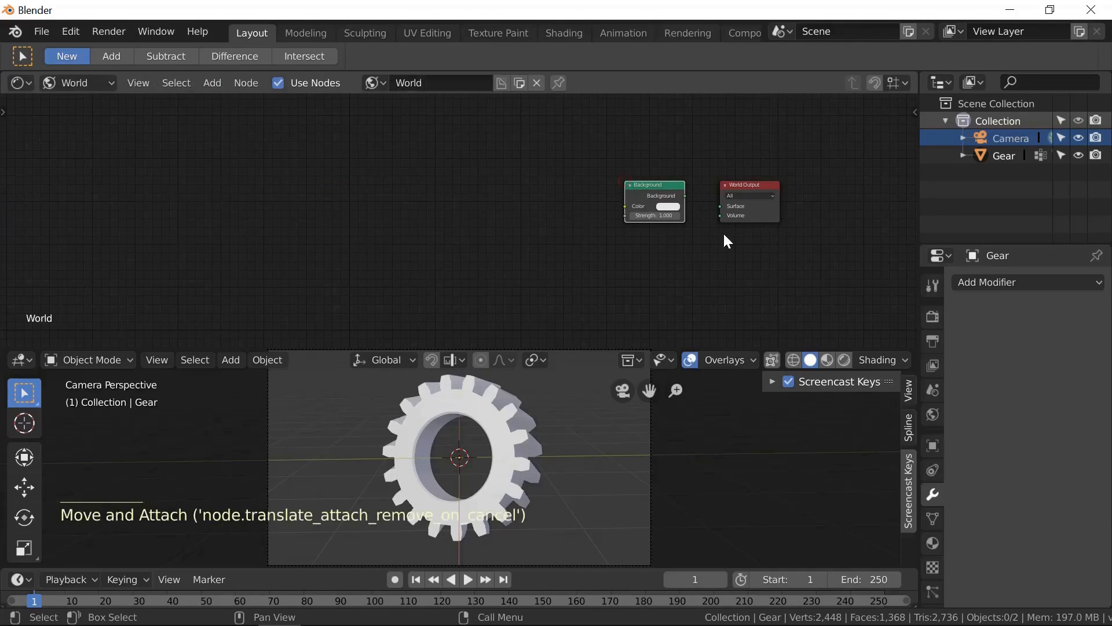
drag(688, 197, 722, 207)
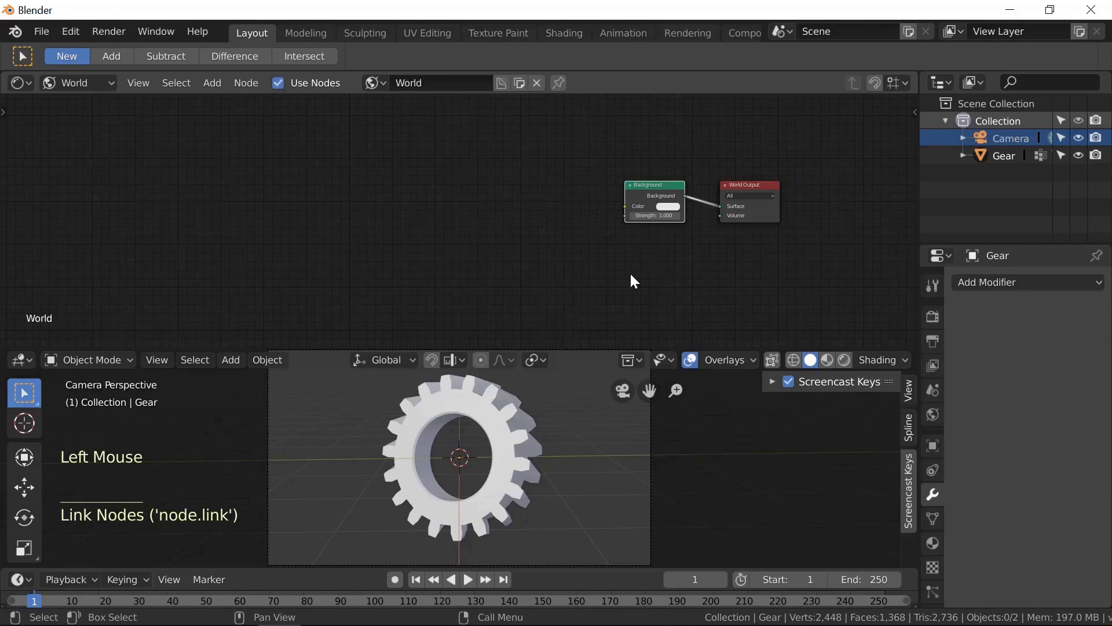
click(844, 360)
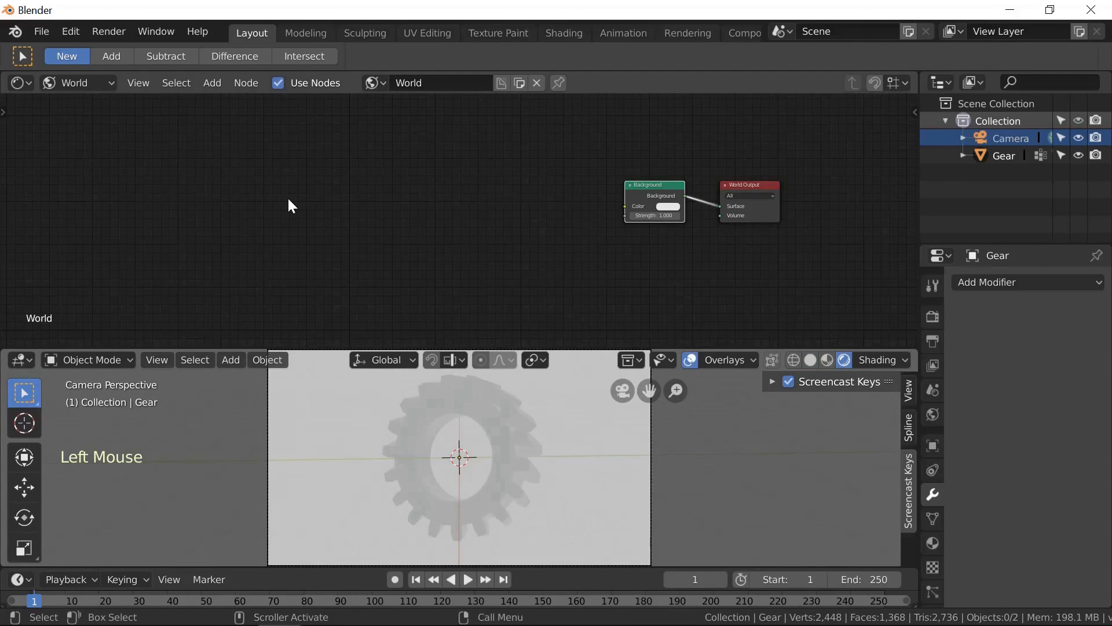
Add an Environment Texture node before the Background node and link its Color output to the Background's Color input.
click(211, 82)
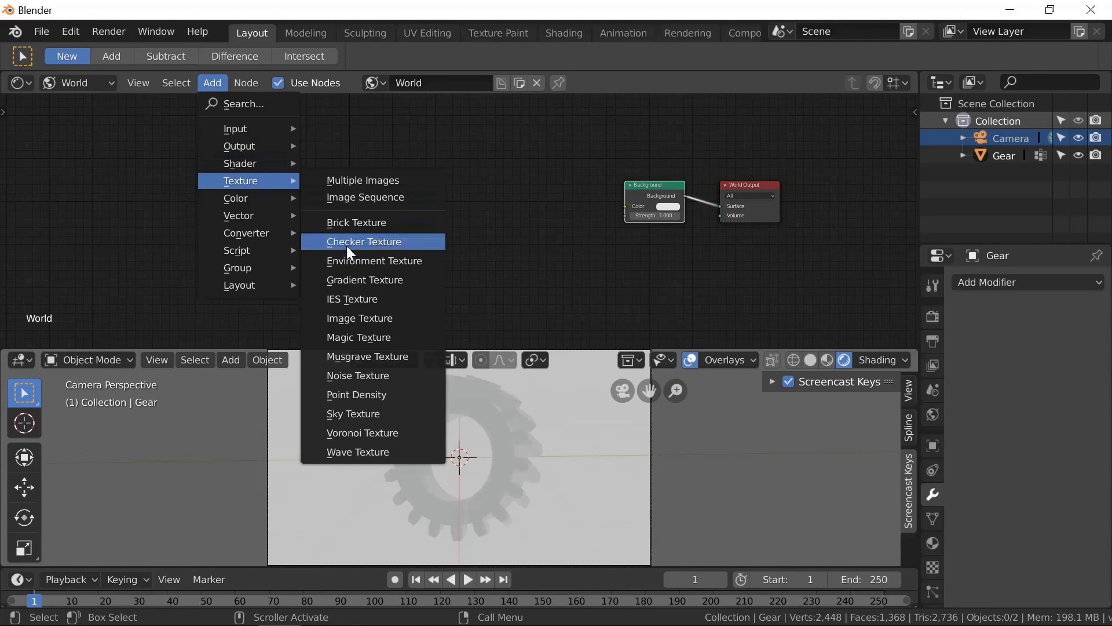
click(353, 260)
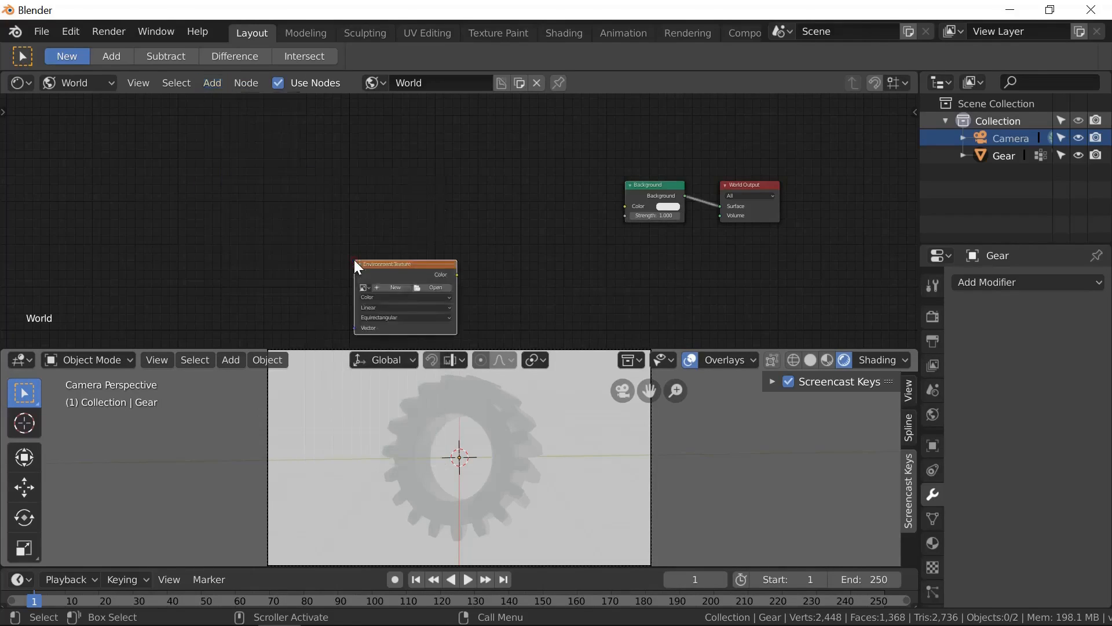
click(465, 168)
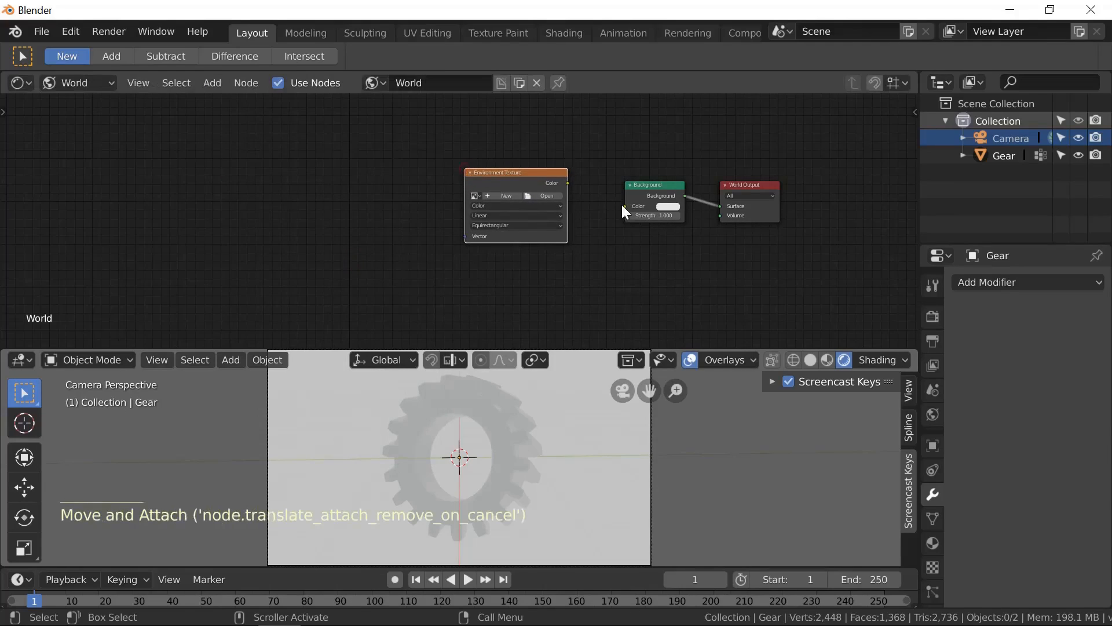
drag(570, 184, 620, 207)
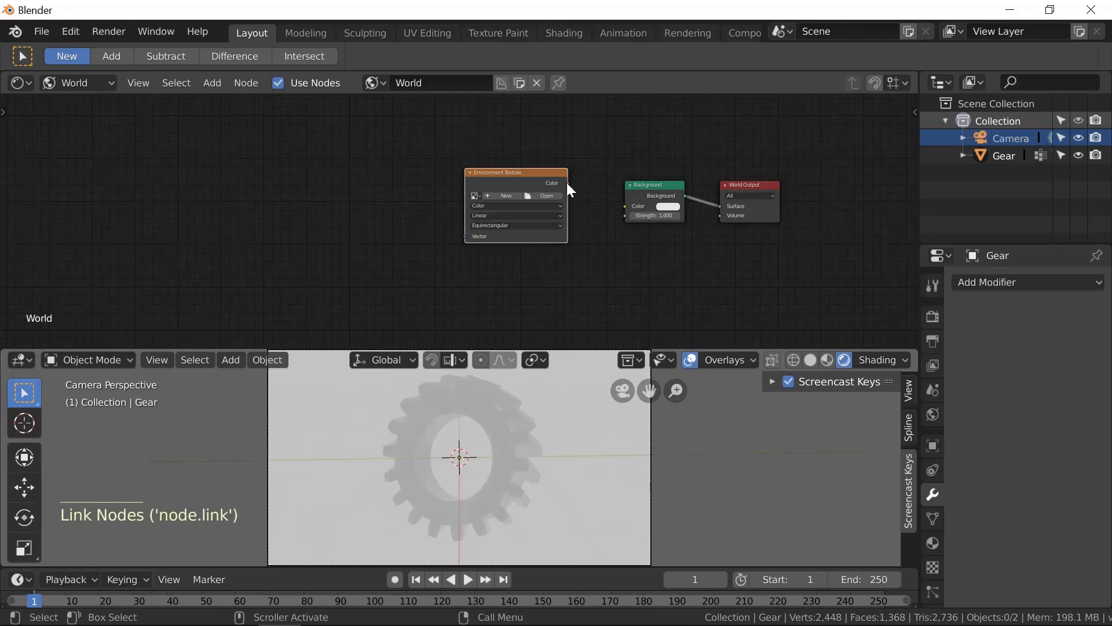
drag(568, 183, 627, 208)
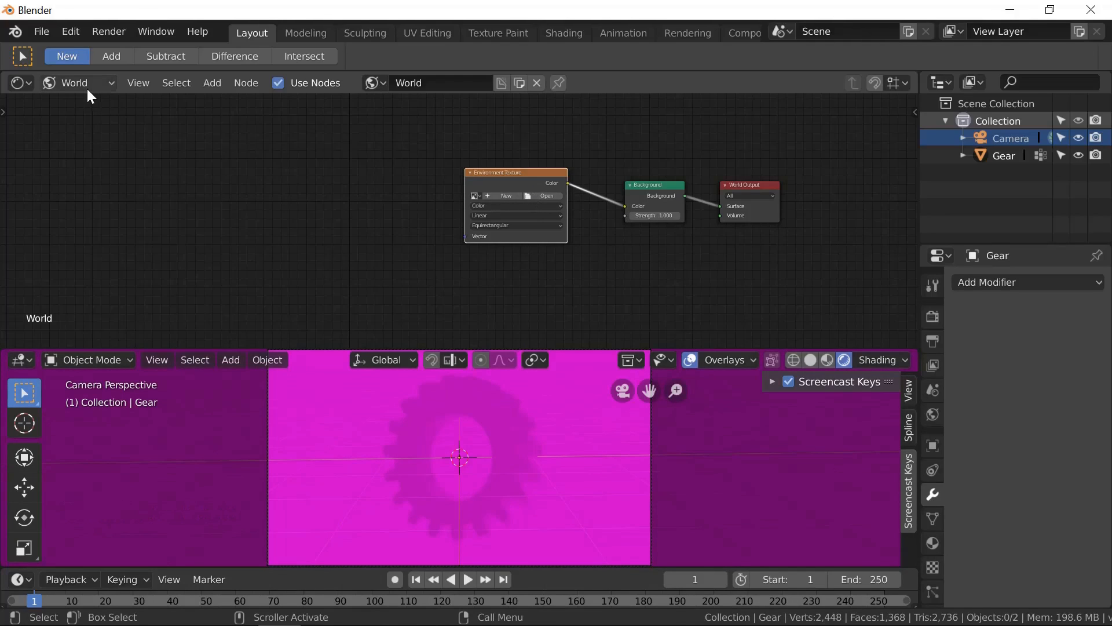
Add a Mapping node before the Environment Texture node and link its Vector output to the texture's Vector input.
click(212, 86)
mouse_move(236, 165)
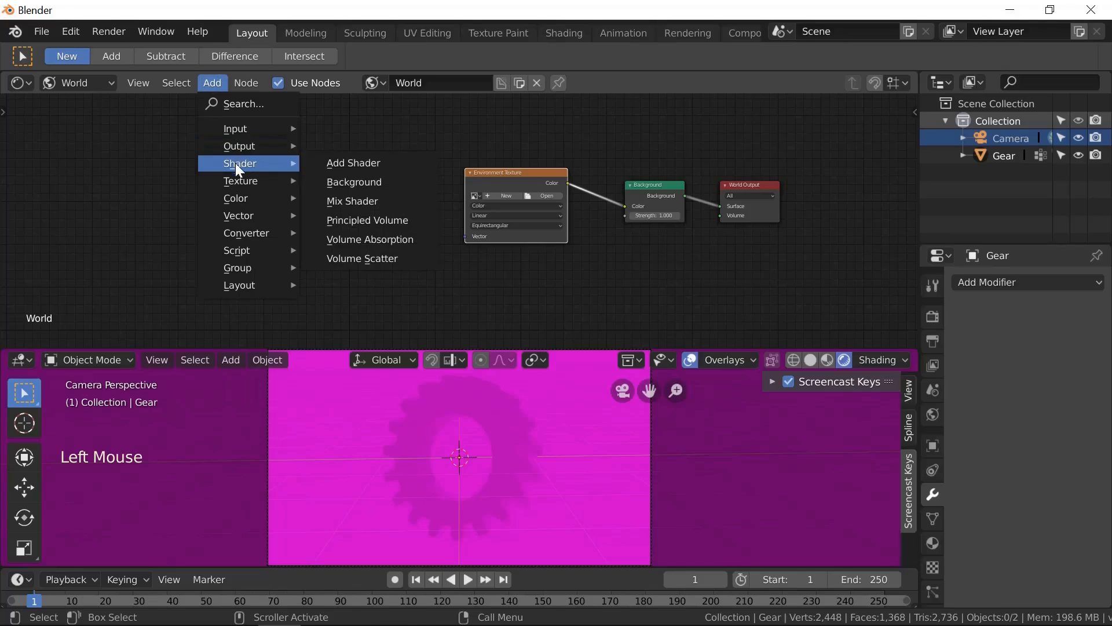
mouse_move(245, 214)
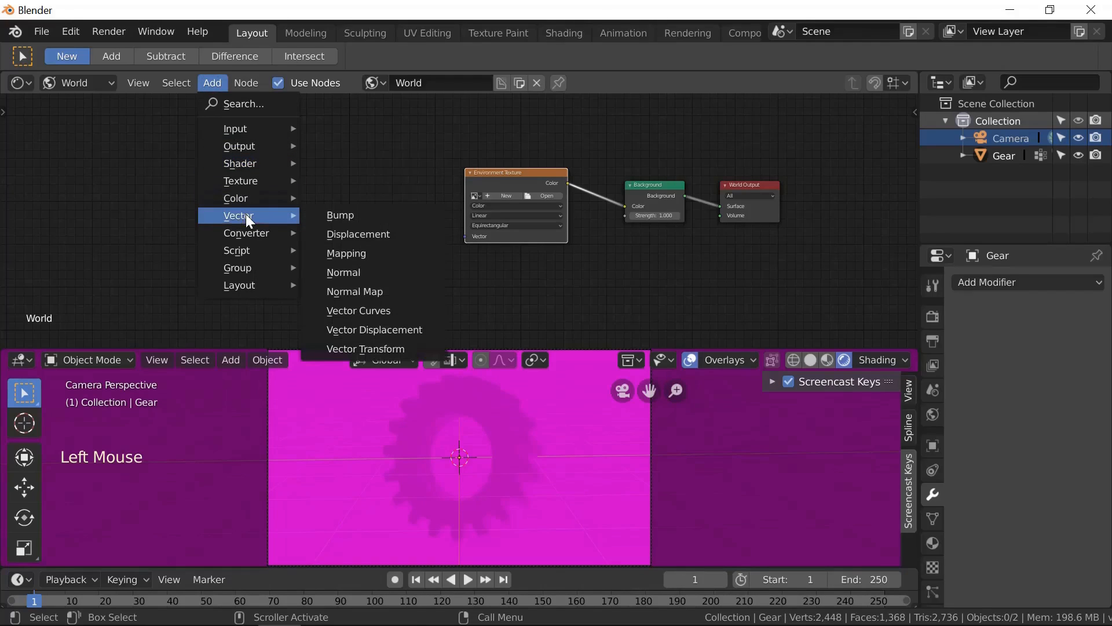
click(350, 251)
click(283, 145)
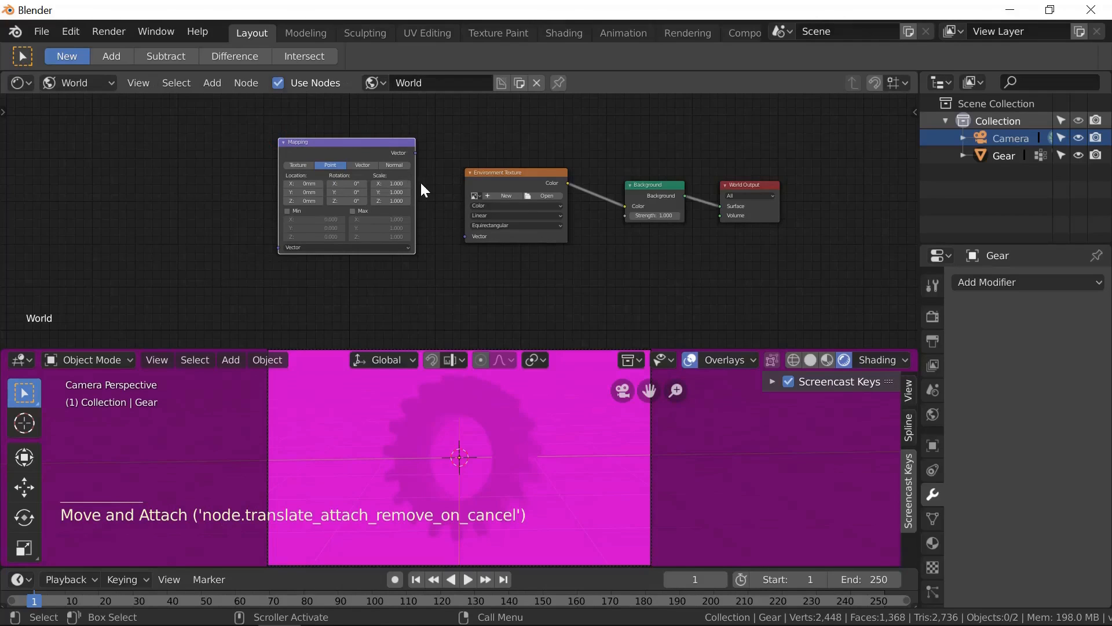
scroll(421, 186, up, 3)
drag(404, 136, 416, 158)
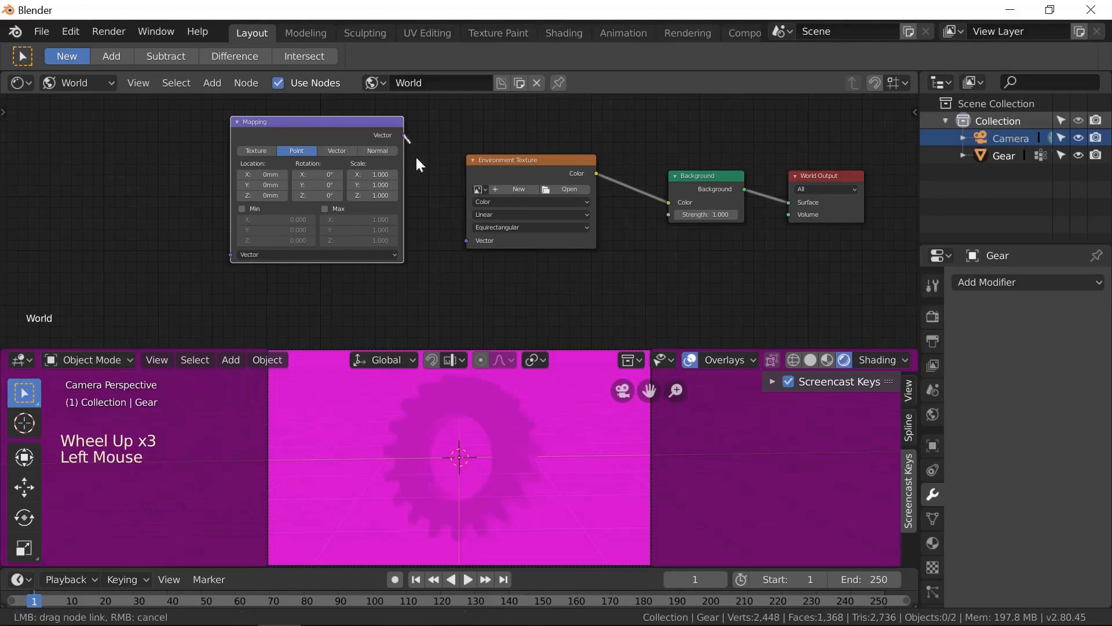
drag(441, 225, 466, 240)
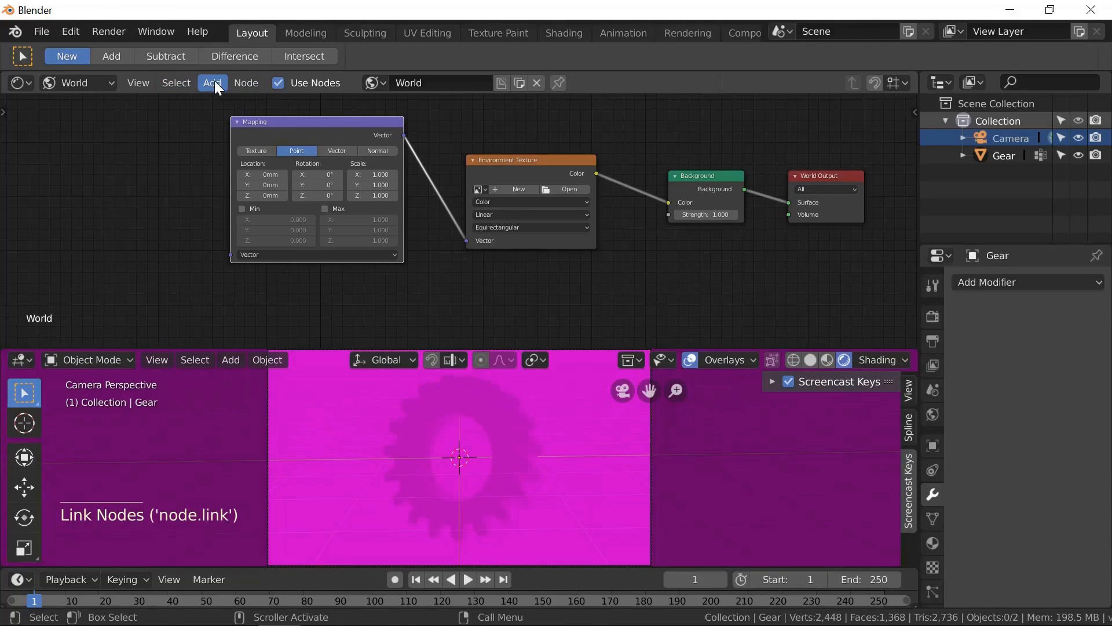
Add a Texture Coordinate node before the Mapping node and link its Generated output to the Mapping's Vector input.
click(213, 83)
mouse_move(229, 127)
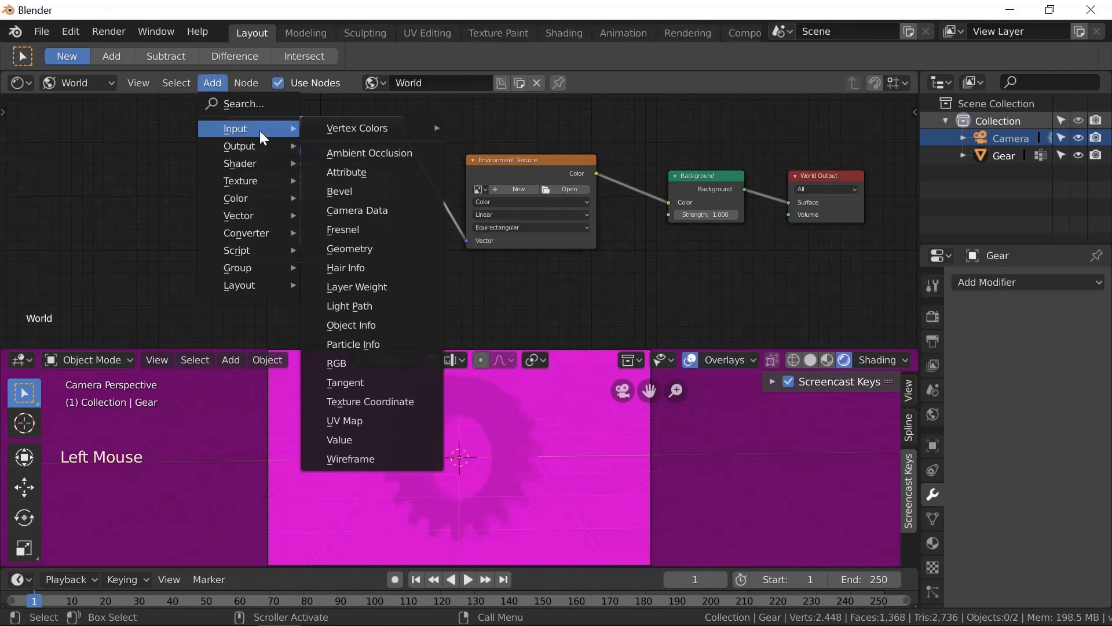
click(345, 403)
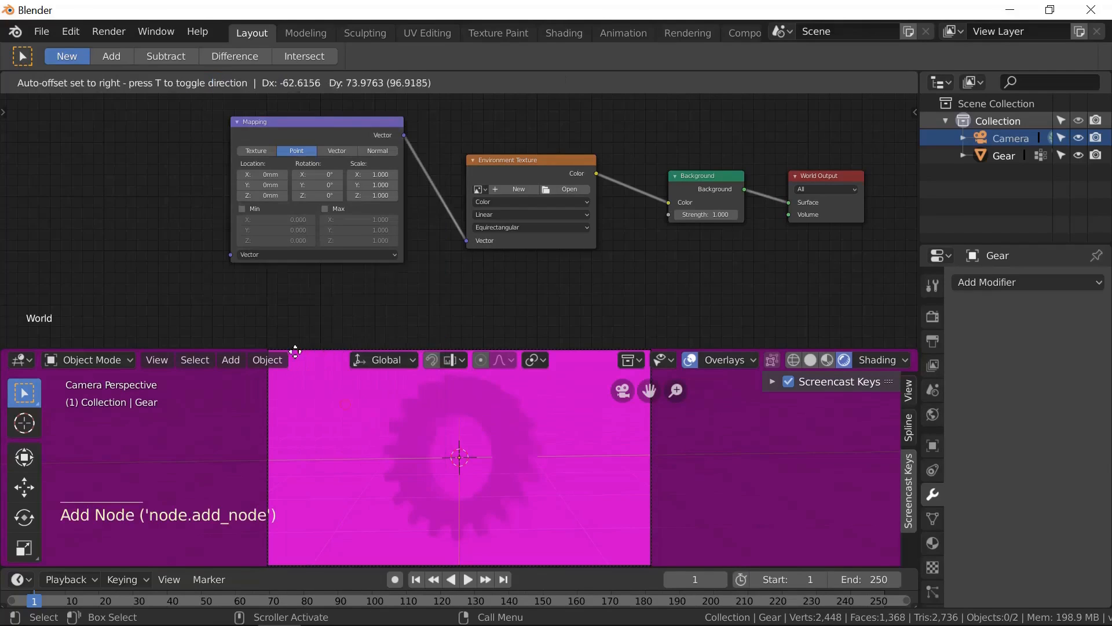
click(68, 125)
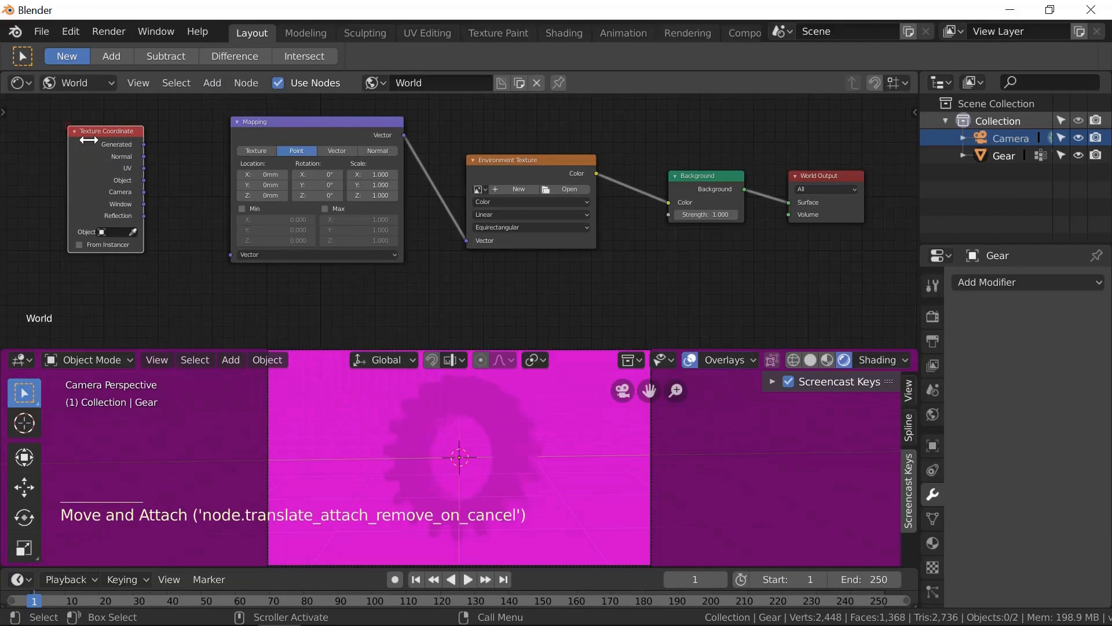
drag(144, 145, 231, 258)
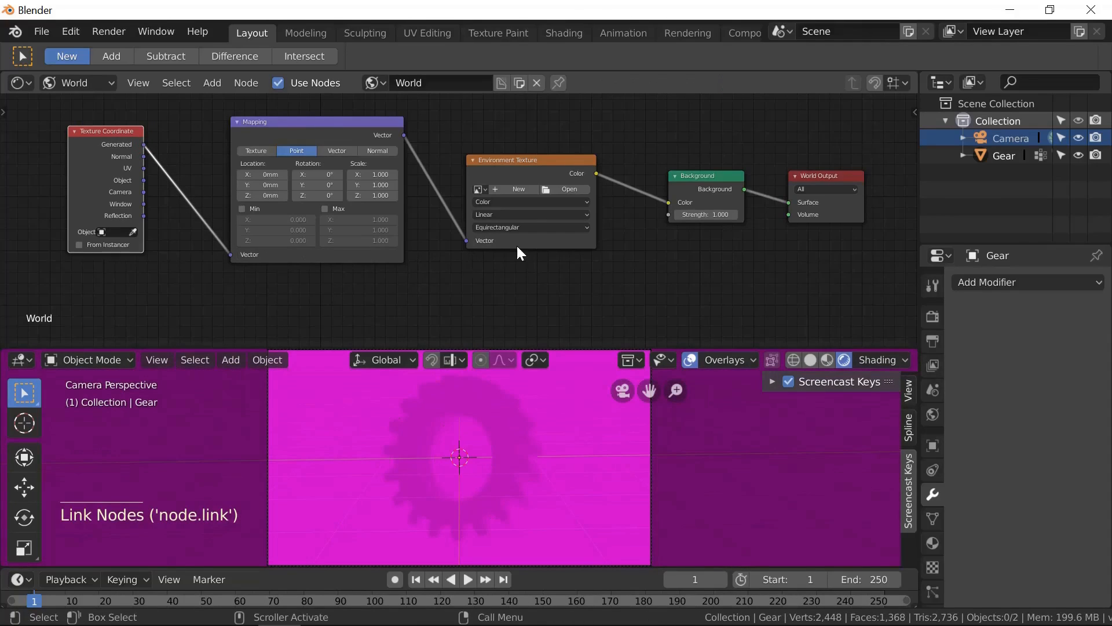
Load san_giuseppe_bridge_4k.hdr from the HDRIs folder on the Desktop into the Environment Texture node.
click(570, 190)
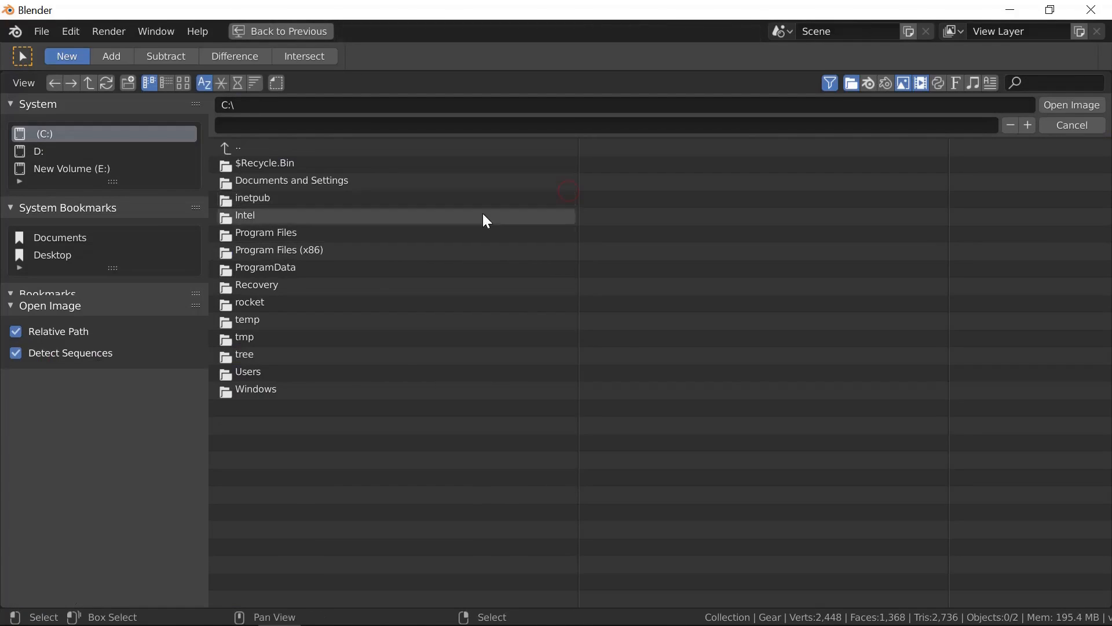
click(68, 258)
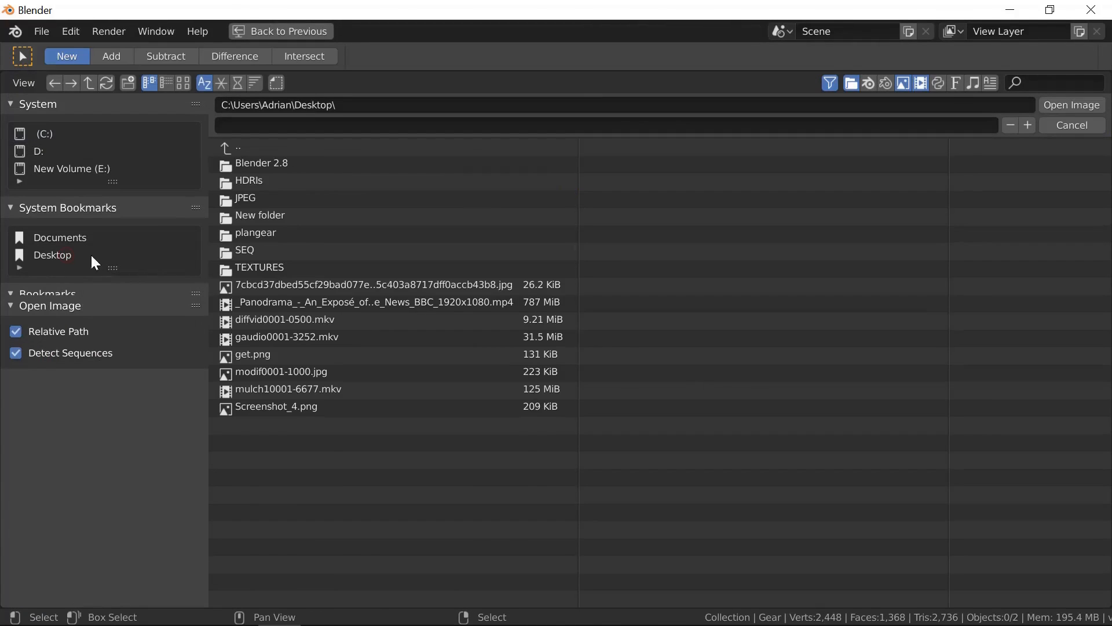
click(257, 182)
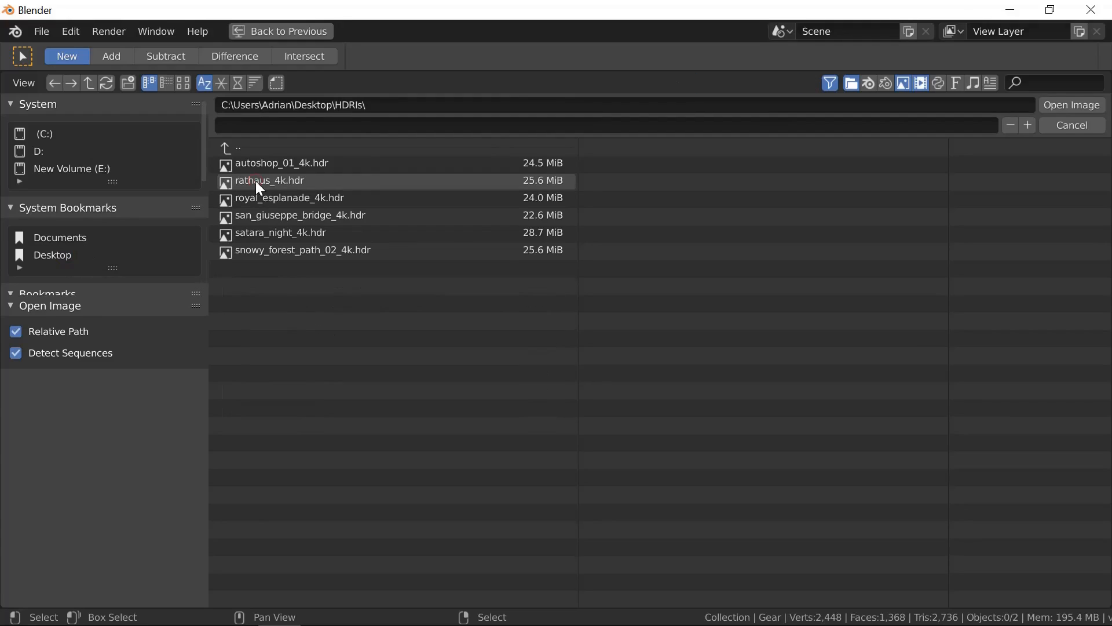
click(183, 83)
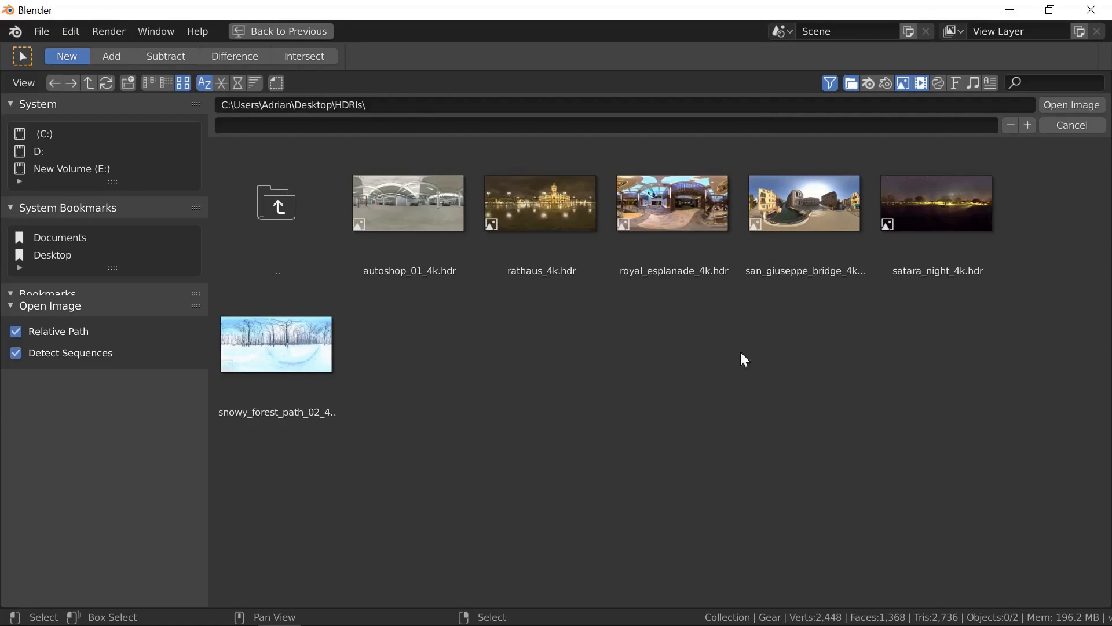
click(799, 208)
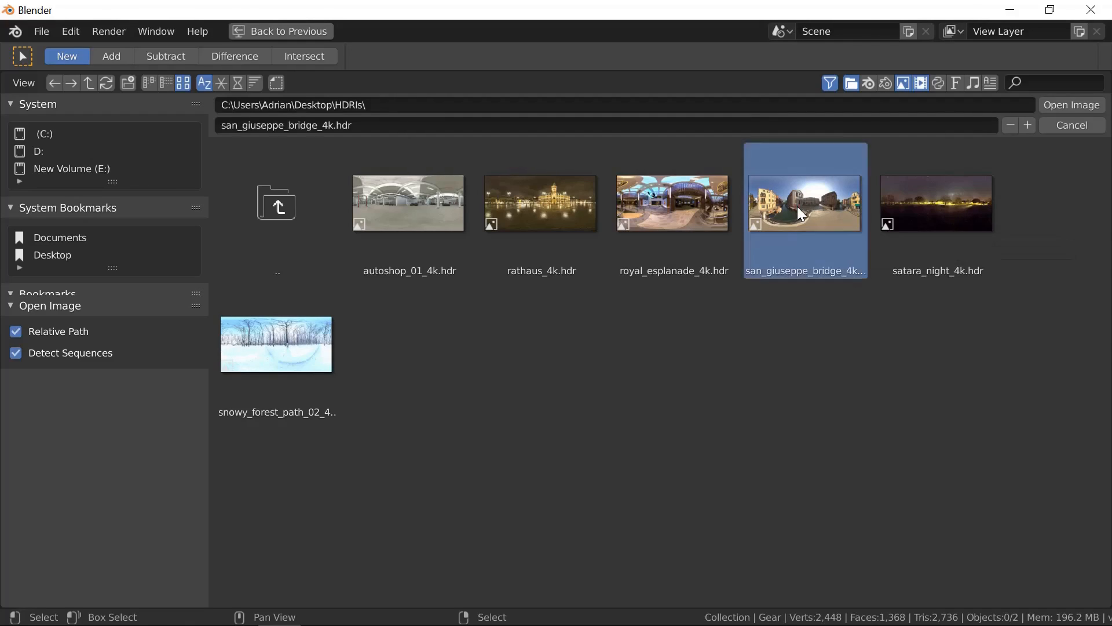
click(1061, 106)
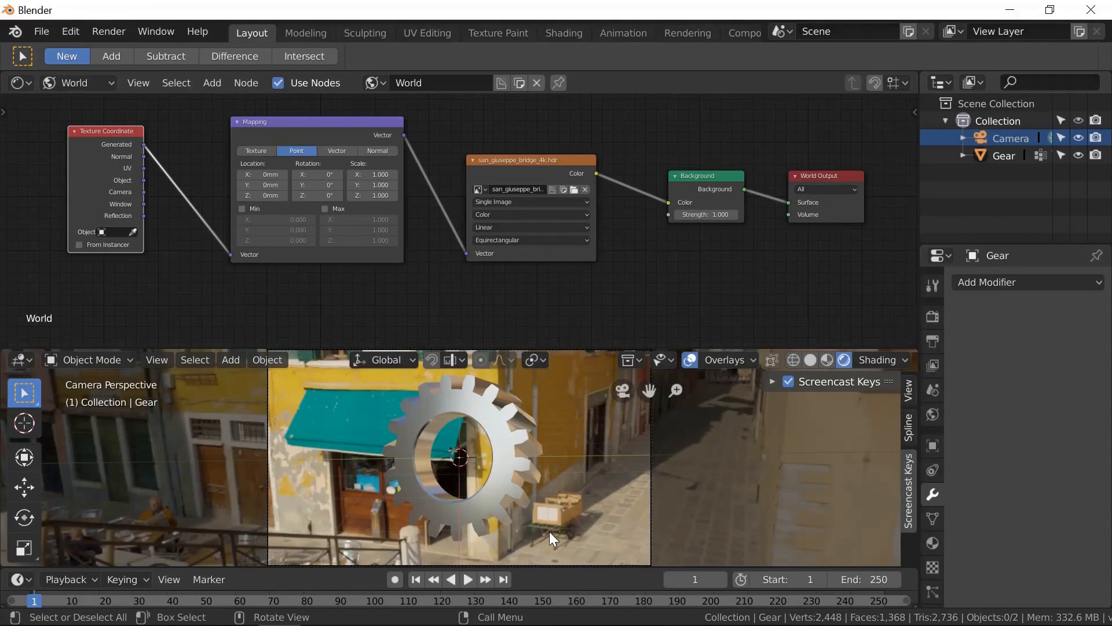
Rotate the environment in the Mapping node to -10.8° on Y and -161° on Z.
click(319, 198)
drag(319, 198, 752, 189)
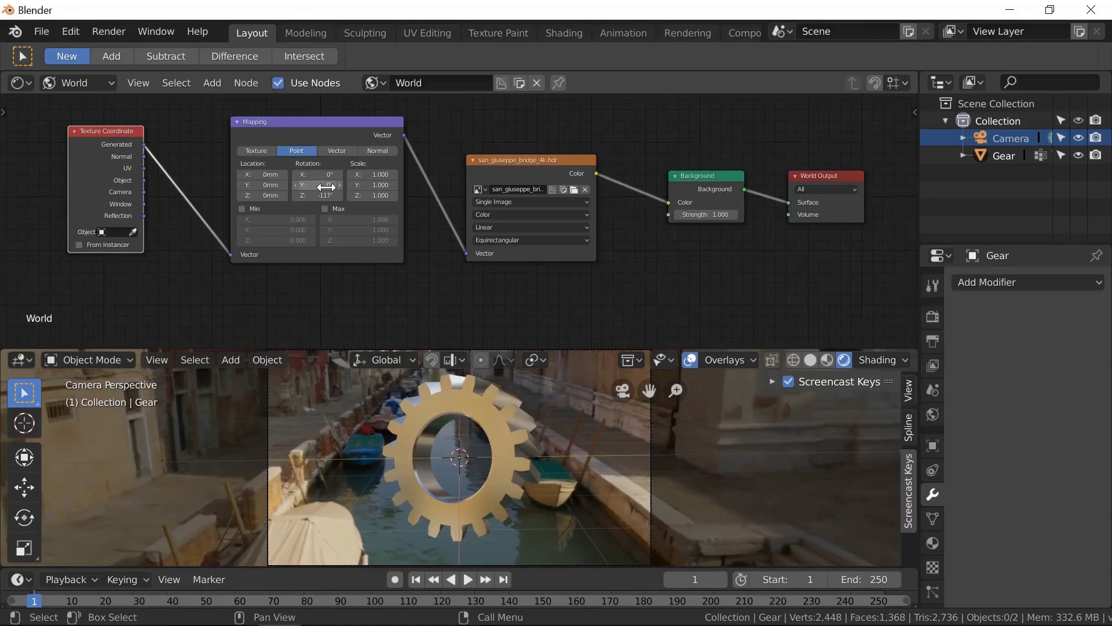
drag(326, 188, 260, 197)
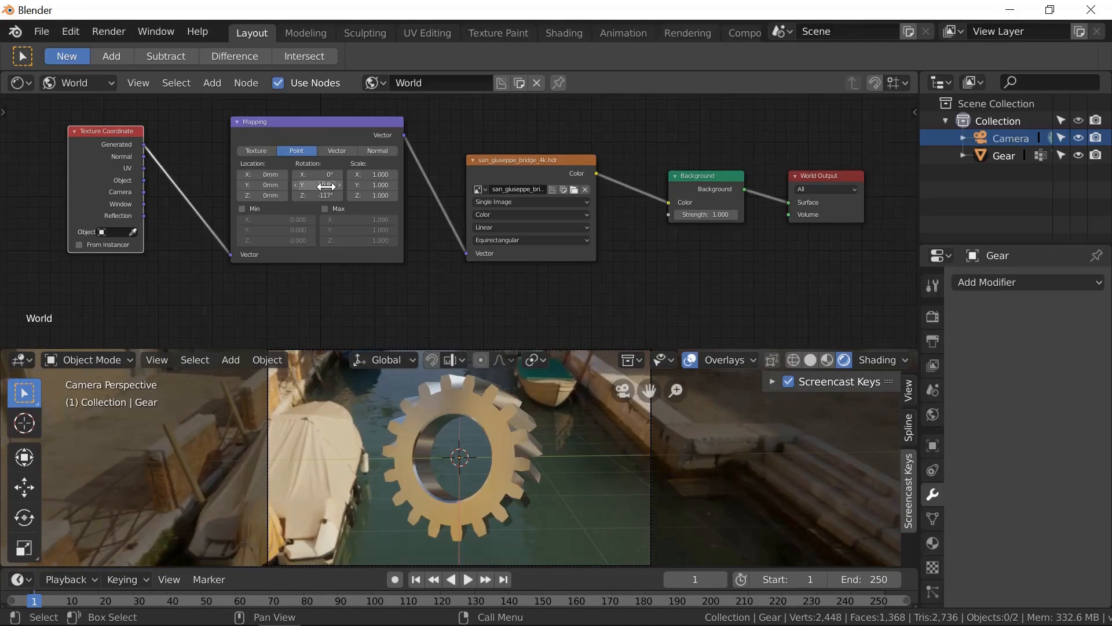
drag(328, 197, 62, 197)
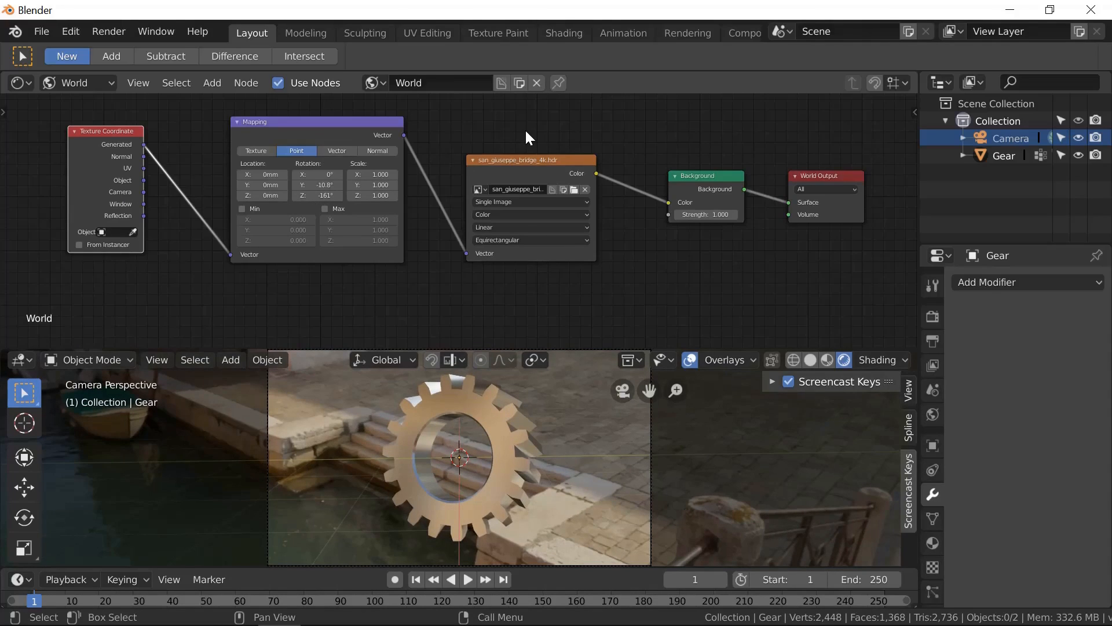
Move the Environment Texture, Background and World Output nodes upward to free space below them.
drag(534, 158, 538, 100)
click(711, 177)
drag(711, 177, 718, 121)
drag(840, 172, 854, 101)
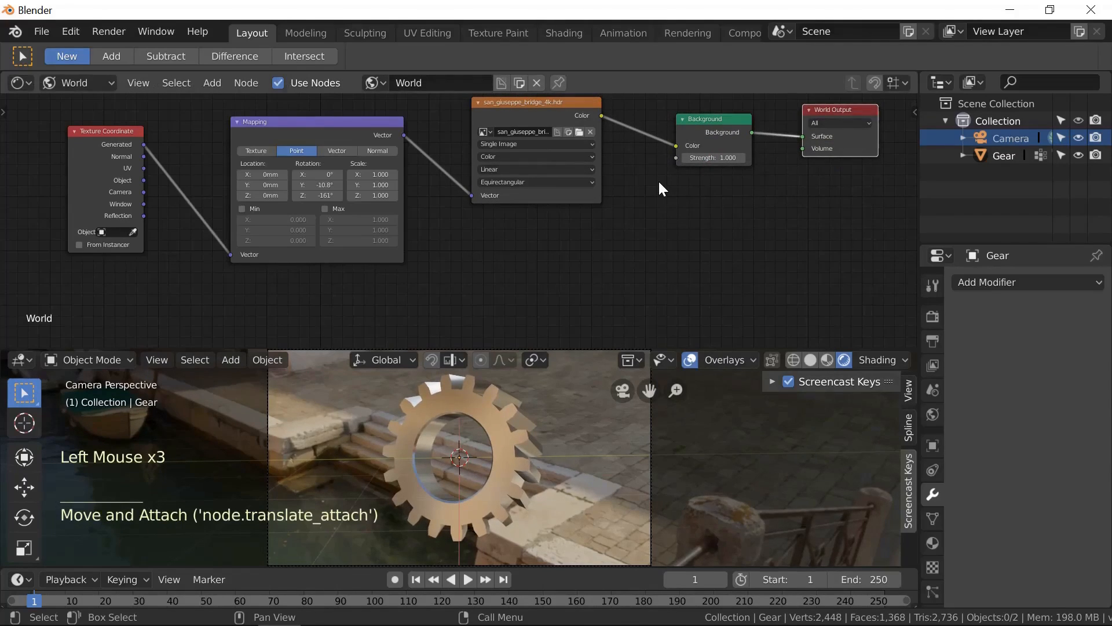
drag(731, 120, 743, 117)
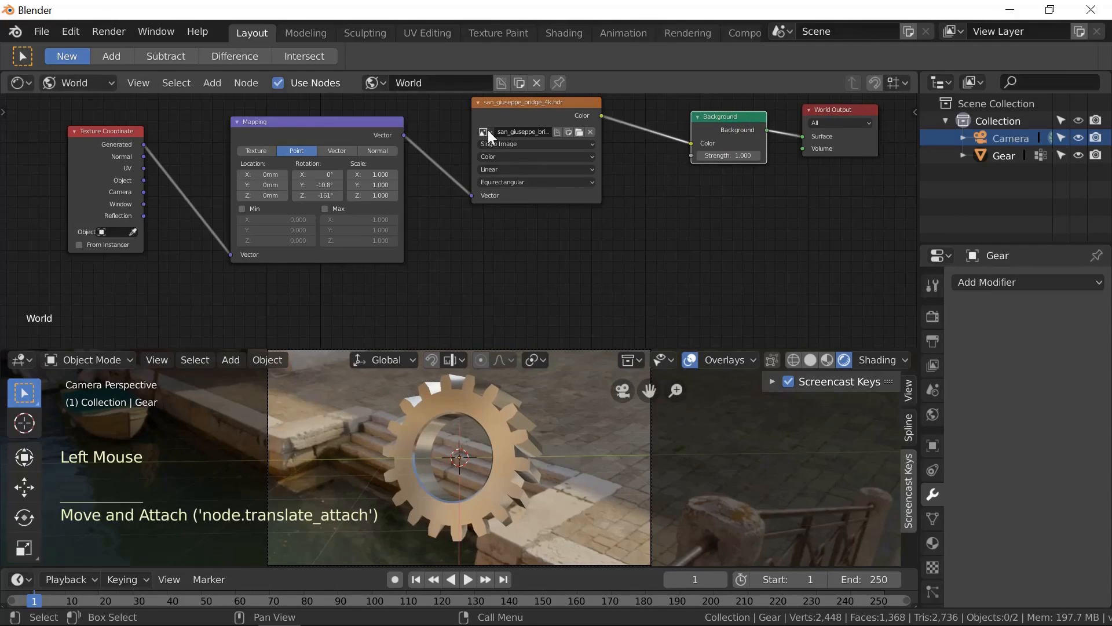
Add a Light Path node below the Environment Texture node.
click(212, 83)
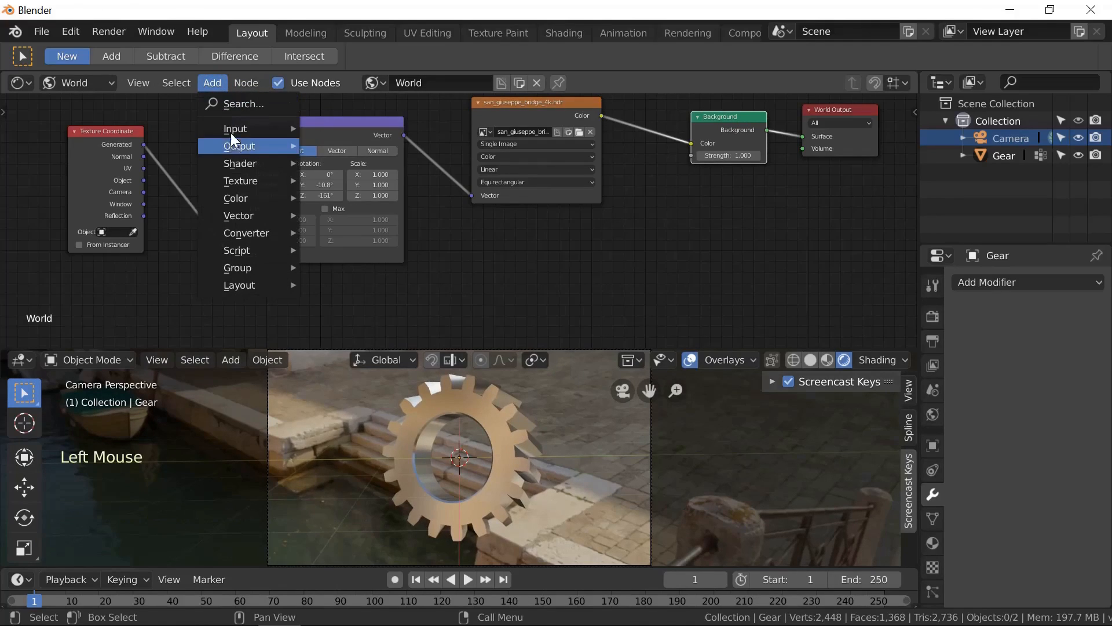
mouse_move(233, 131)
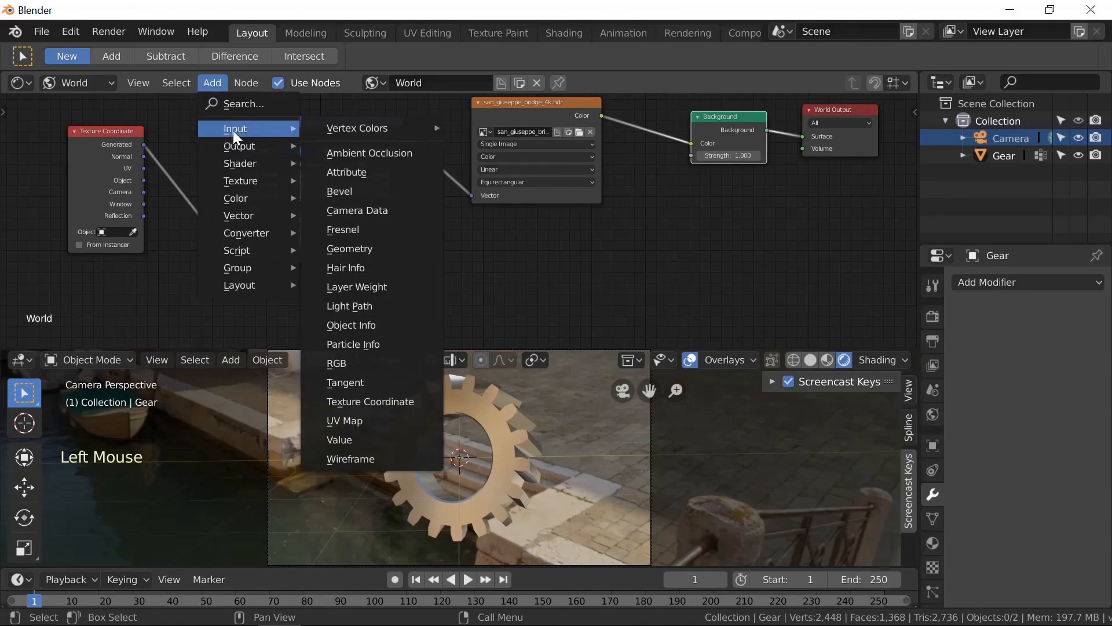
click(349, 304)
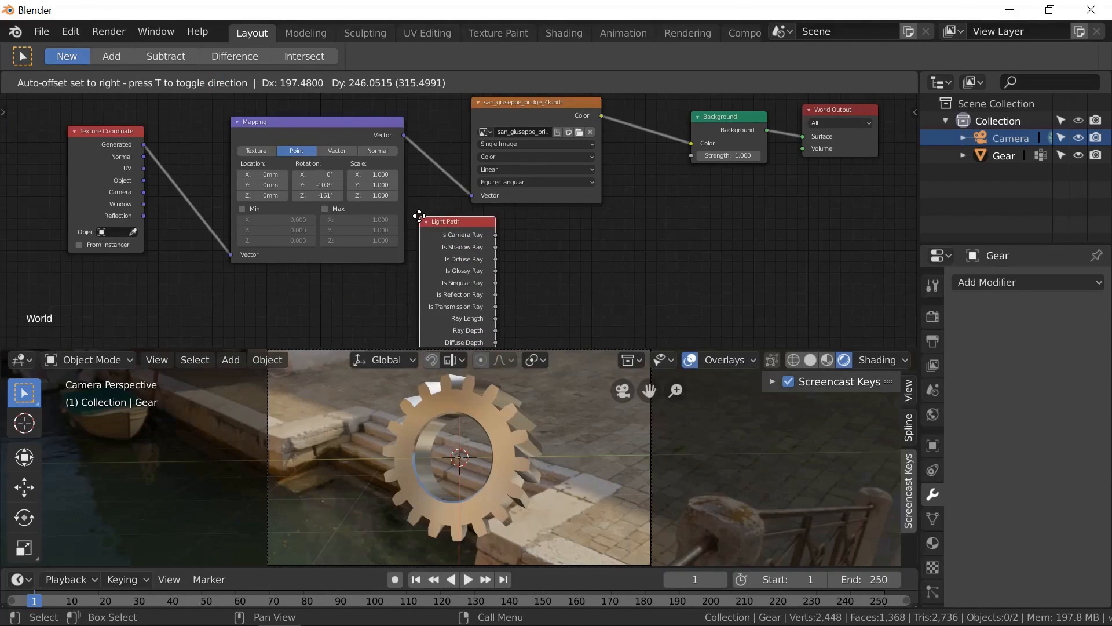
click(419, 216)
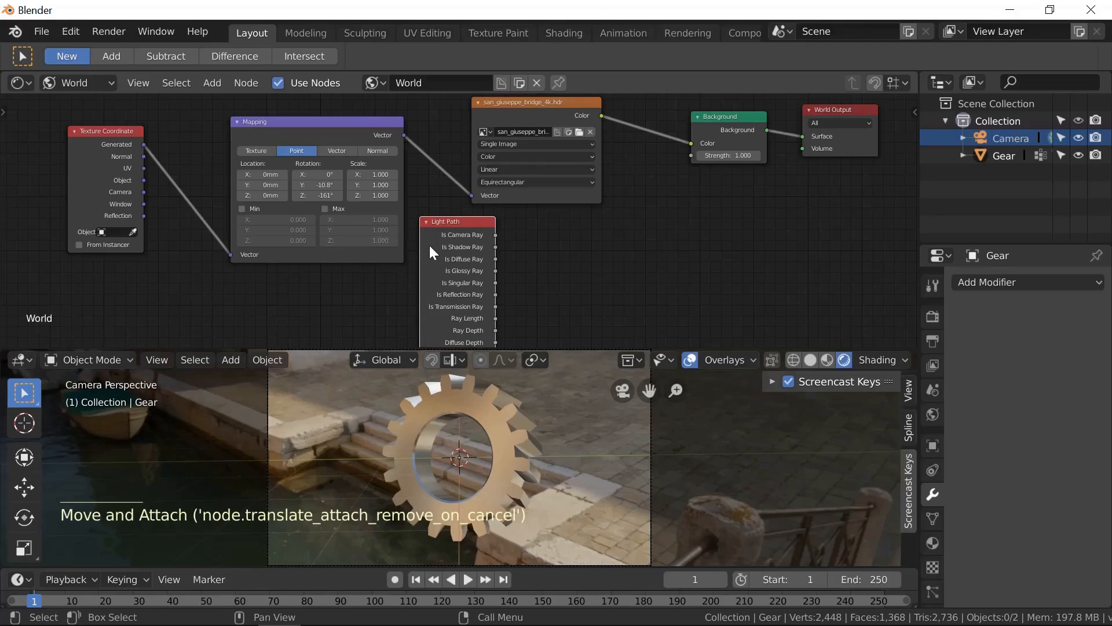
Insert a MixRGB node between the Environment Texture and Background nodes, and link the Light Path's Is Camera Ray output to its Fac input.
scroll(437, 245, up, 4)
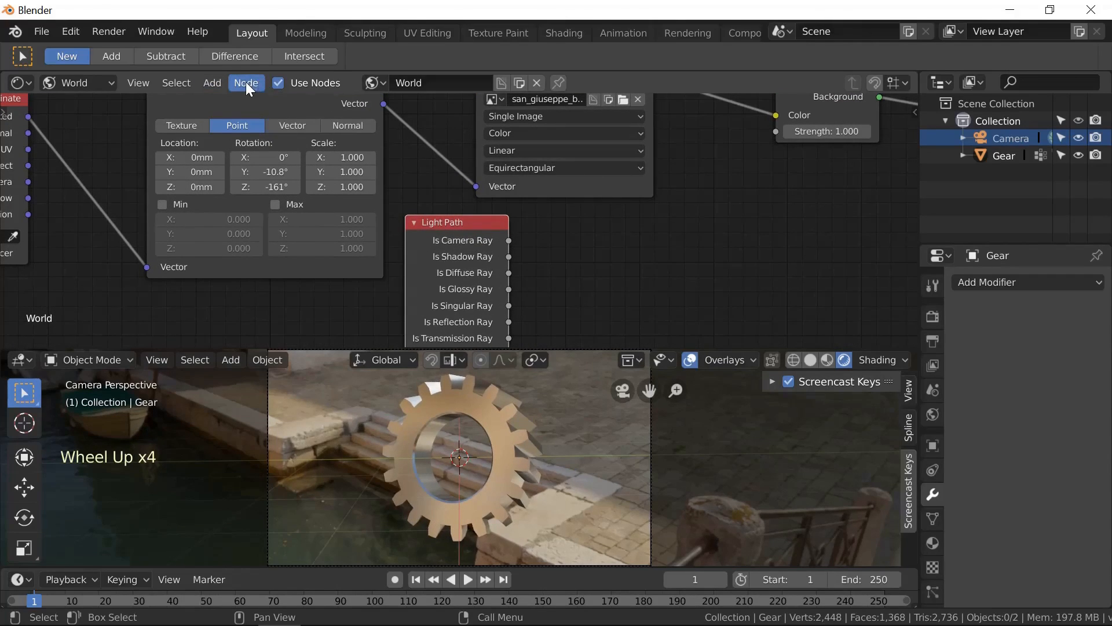
click(216, 81)
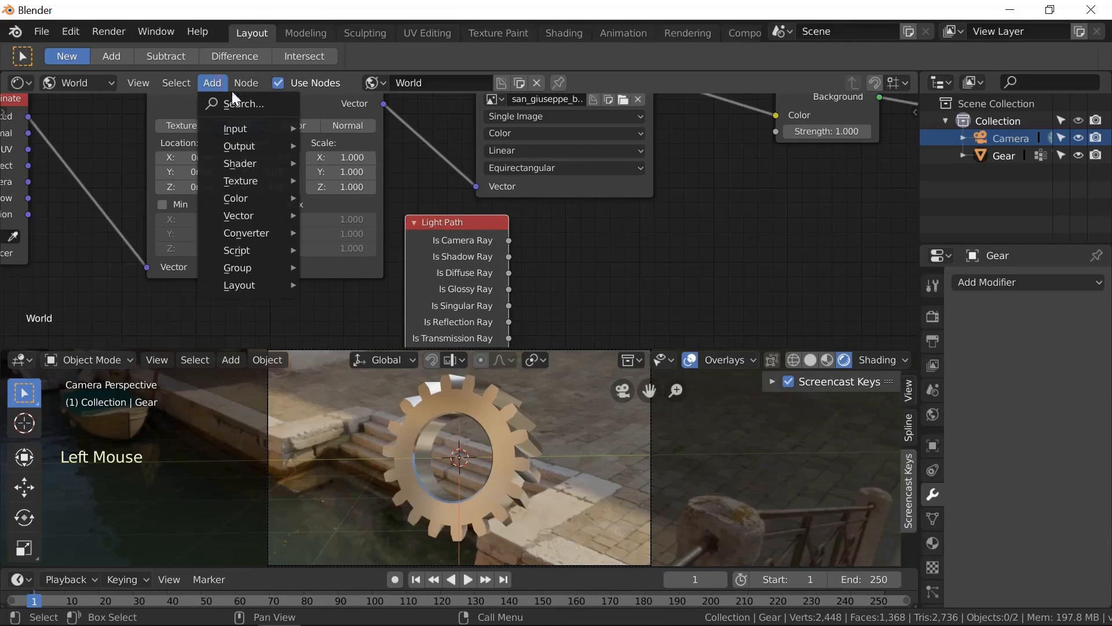
mouse_move(280, 197)
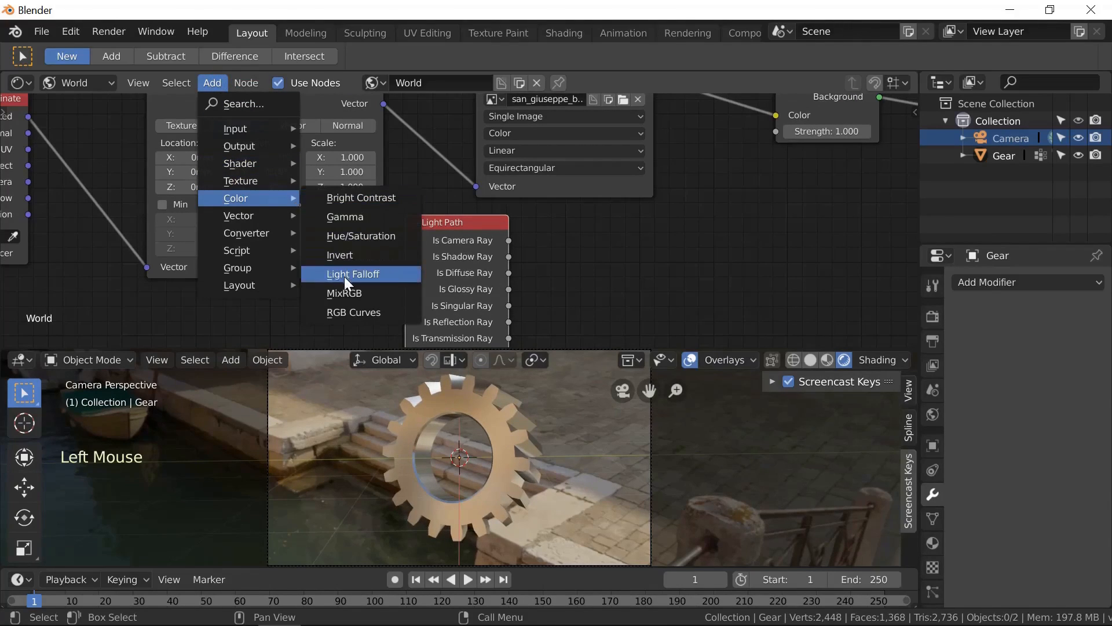
click(344, 293)
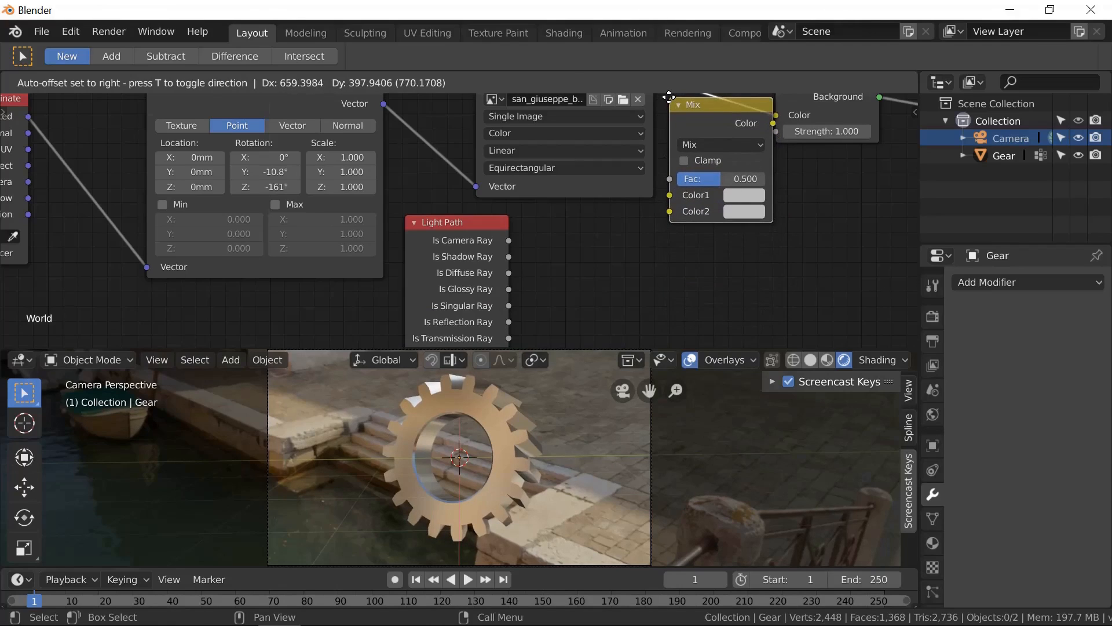
click(669, 98)
drag(669, 98, 713, 99)
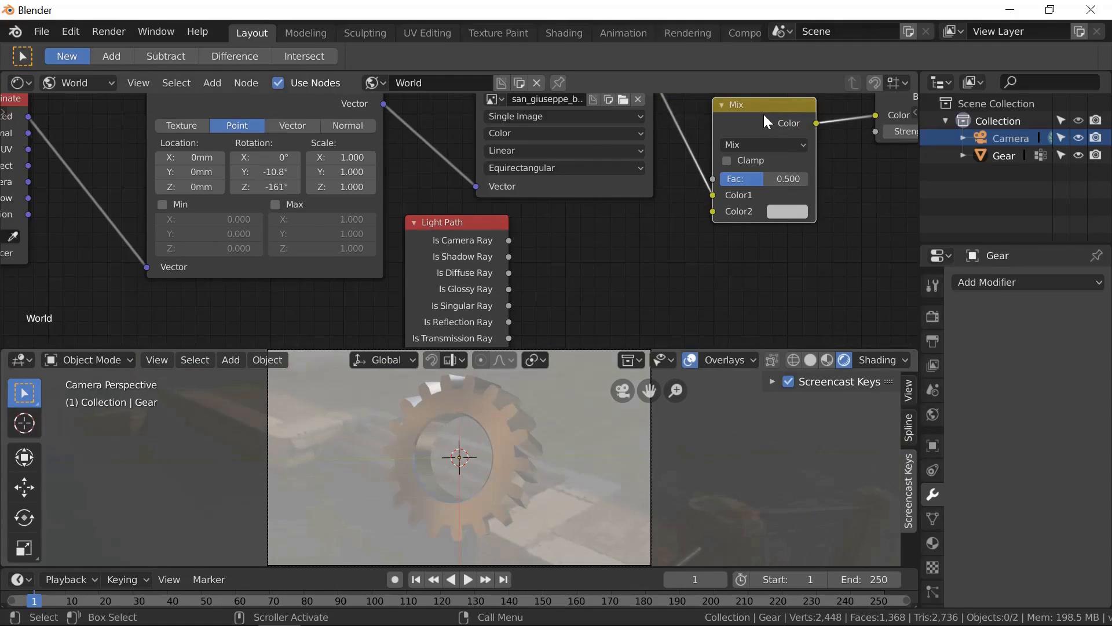
drag(764, 106, 747, 194)
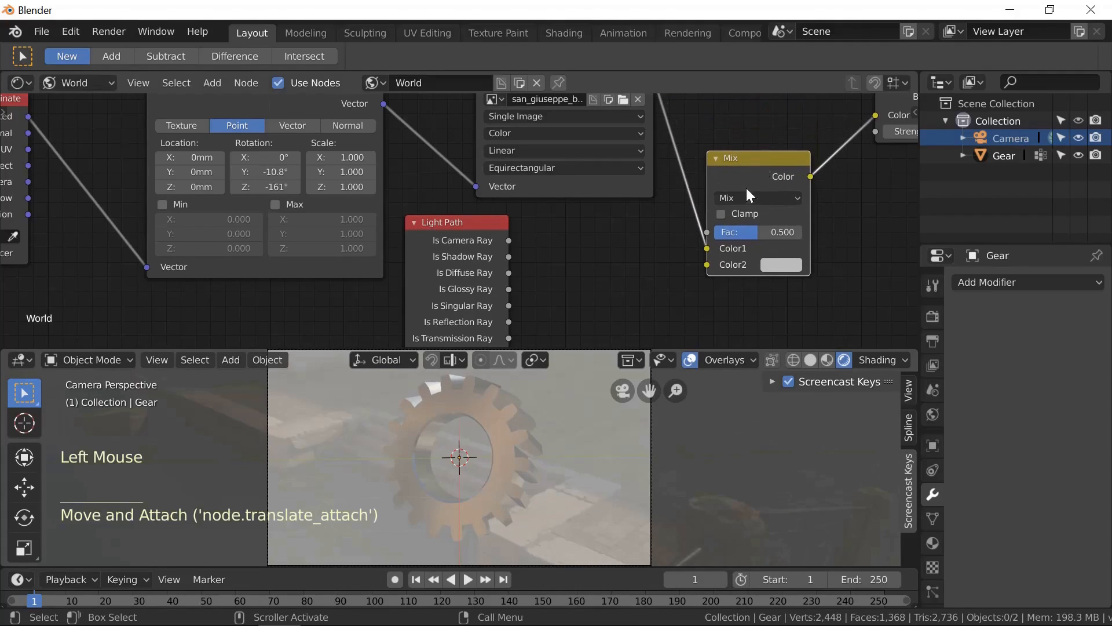
drag(510, 240, 706, 232)
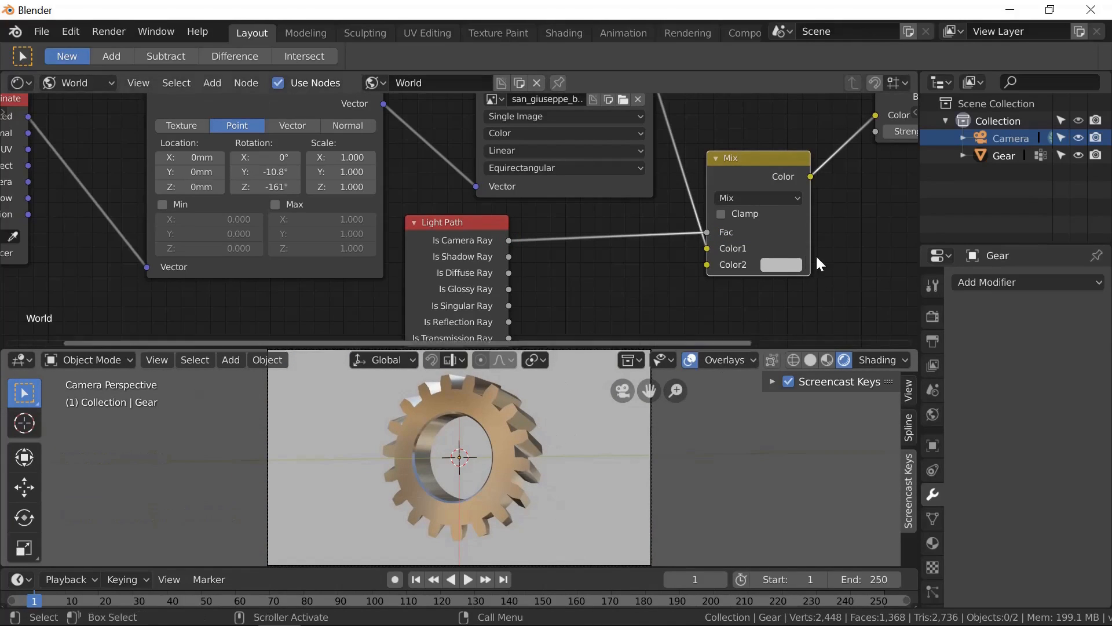
Try several hues for the Mix node's Color2 and settle on a dark navy blue with hue 0.673 and saturation 1.000.
click(794, 265)
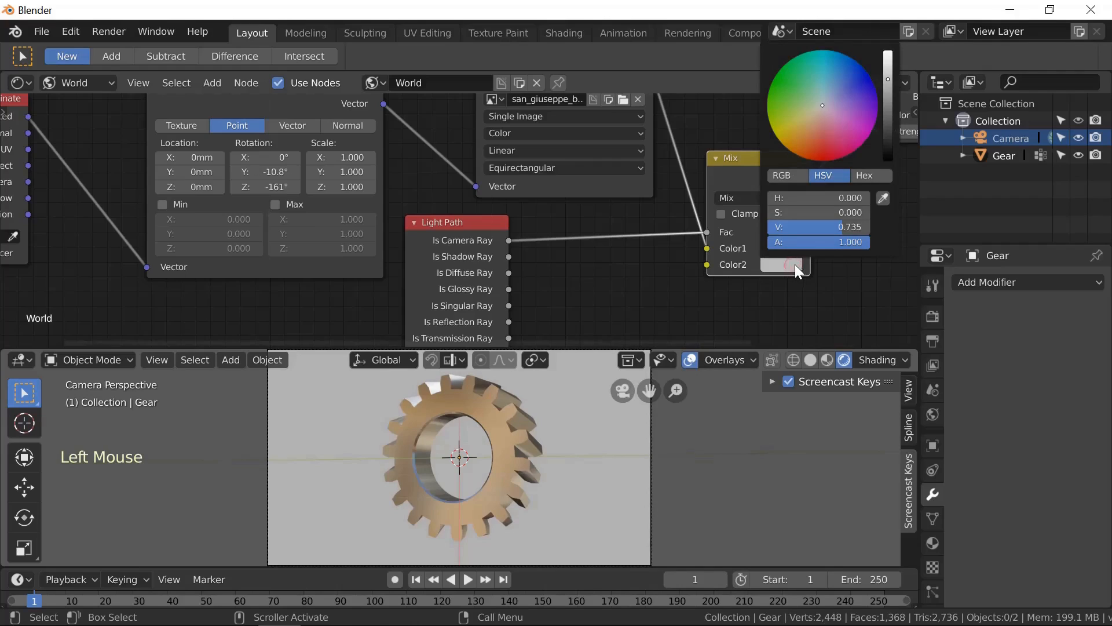
click(857, 77)
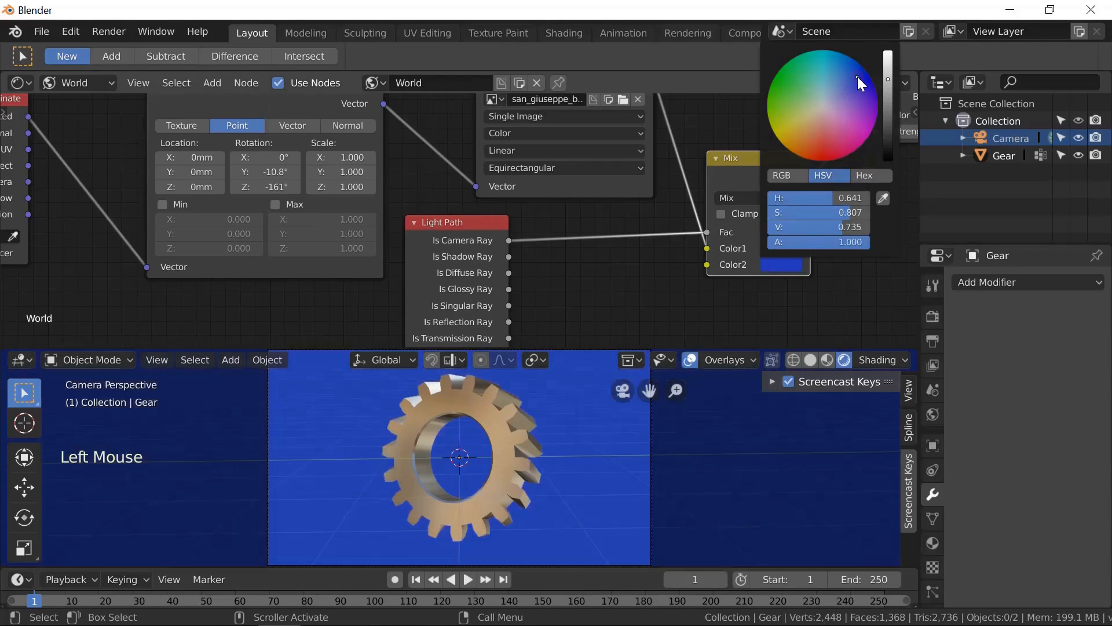
click(842, 138)
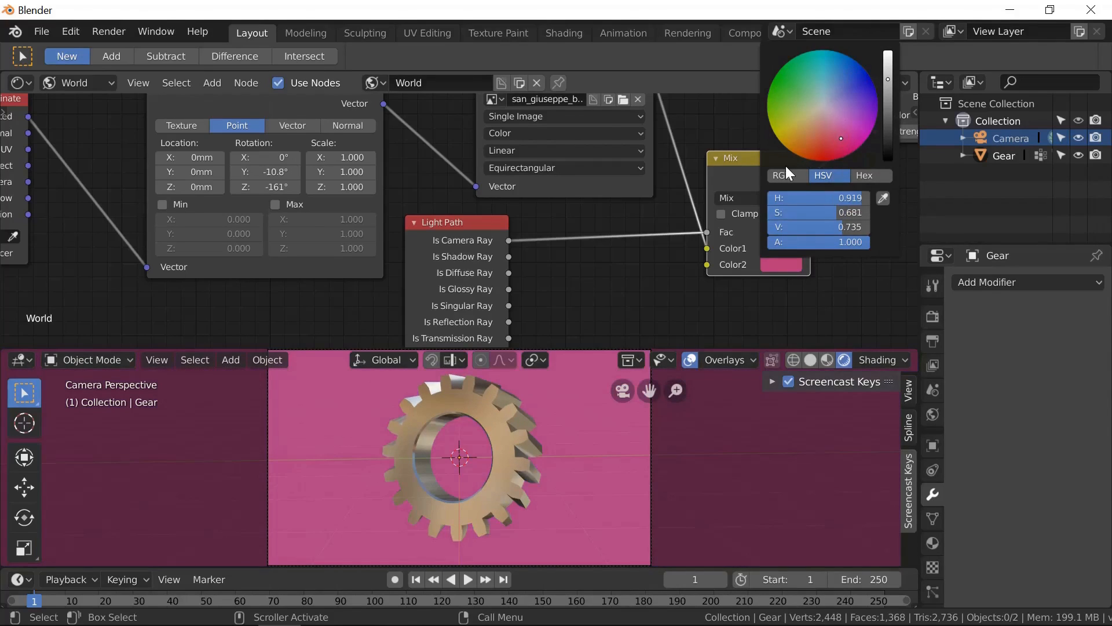
click(801, 141)
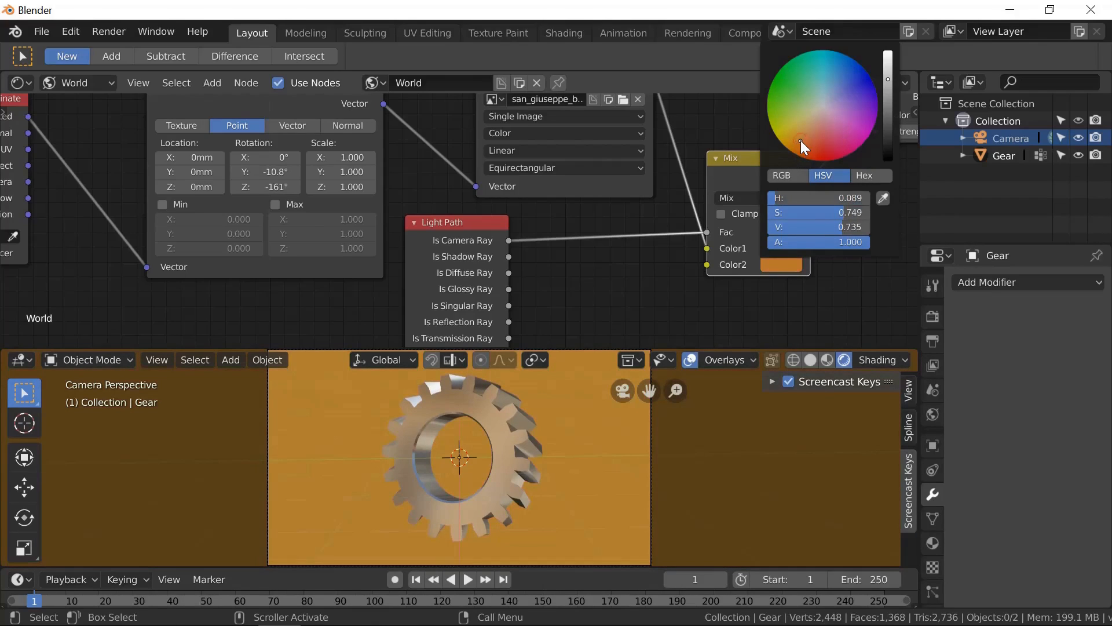
click(784, 110)
click(788, 77)
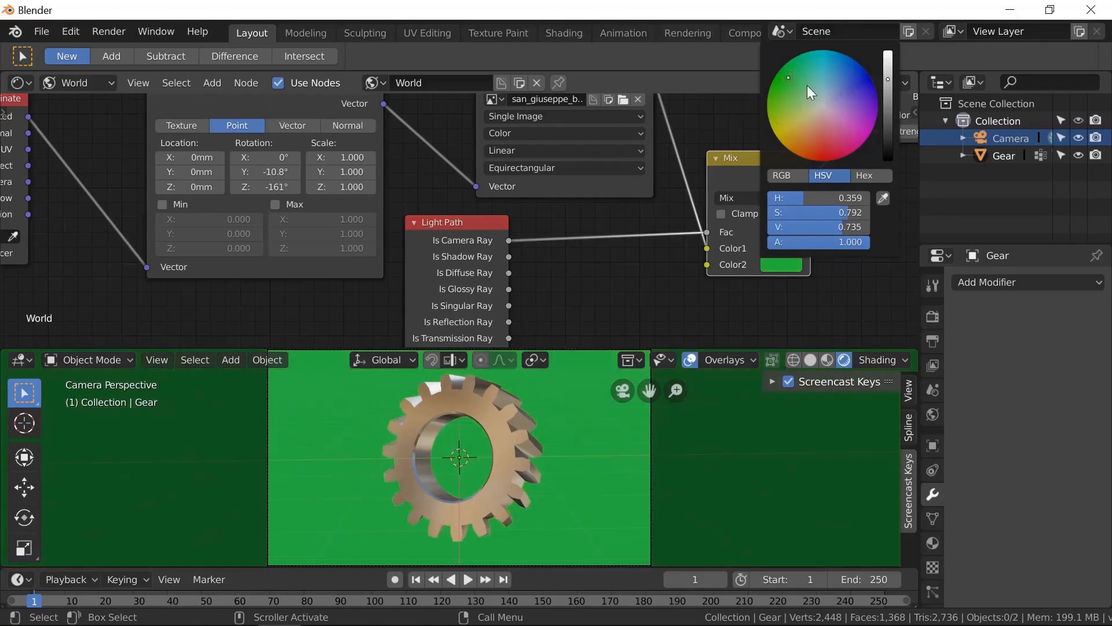
click(805, 95)
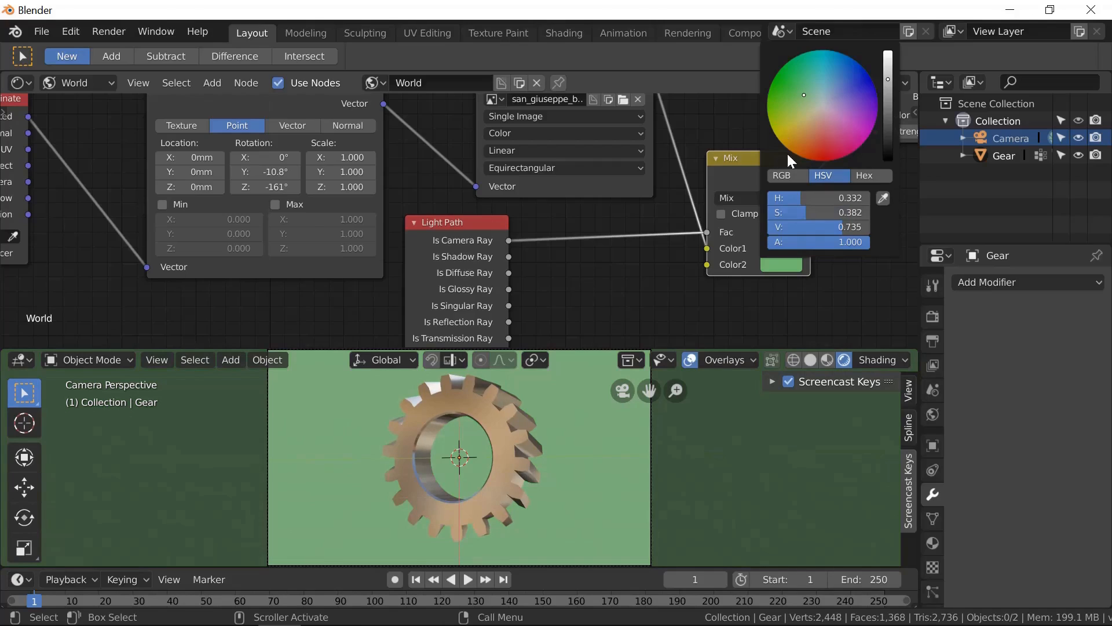
click(871, 79)
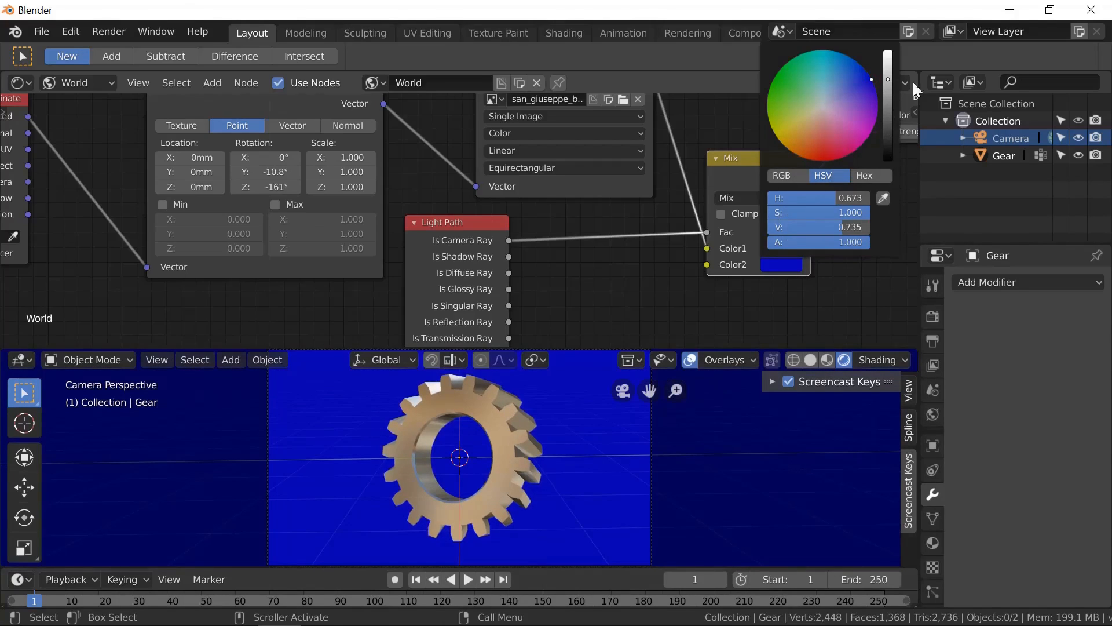
drag(887, 75, 881, 132)
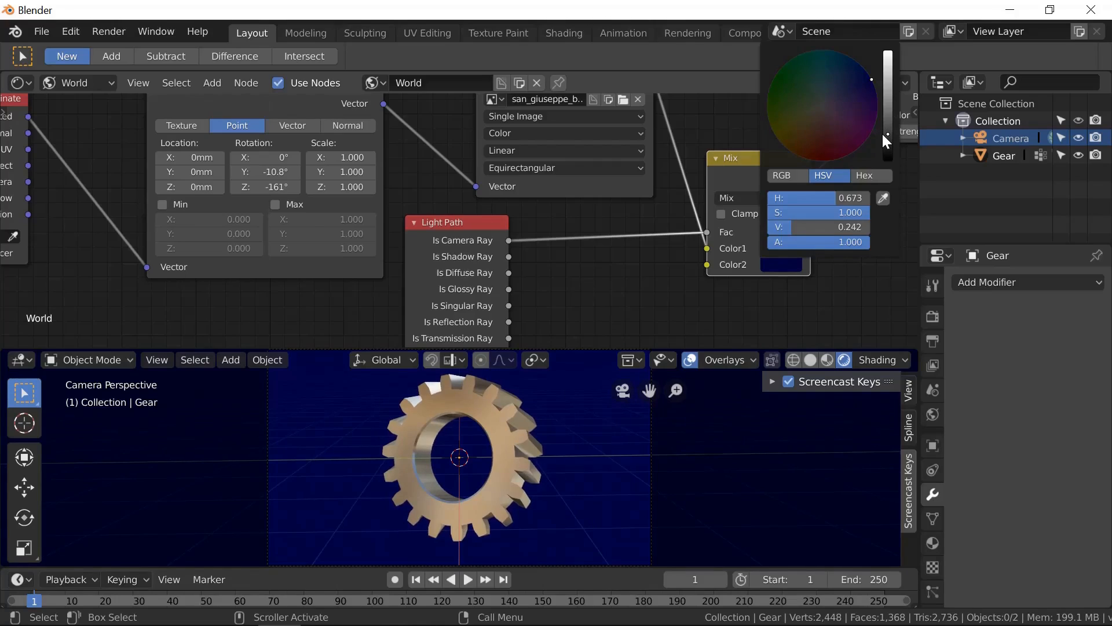
drag(882, 132, 880, 138)
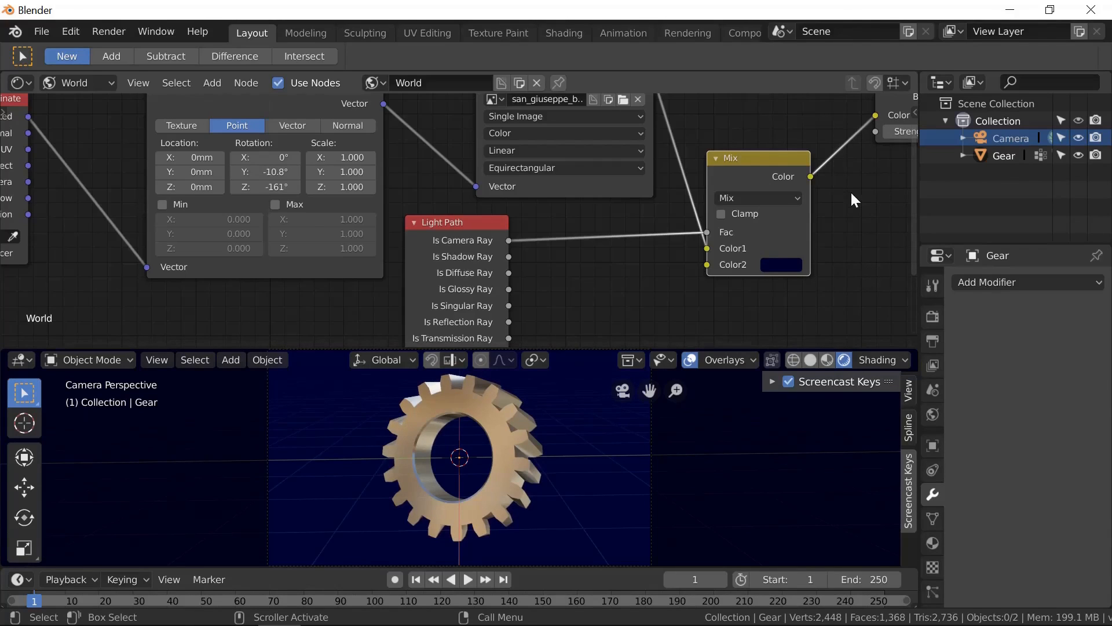
Set the Background node's Strength to 0.700.
middle_drag(869, 206, 671, 253)
middle_drag(706, 208, 711, 198)
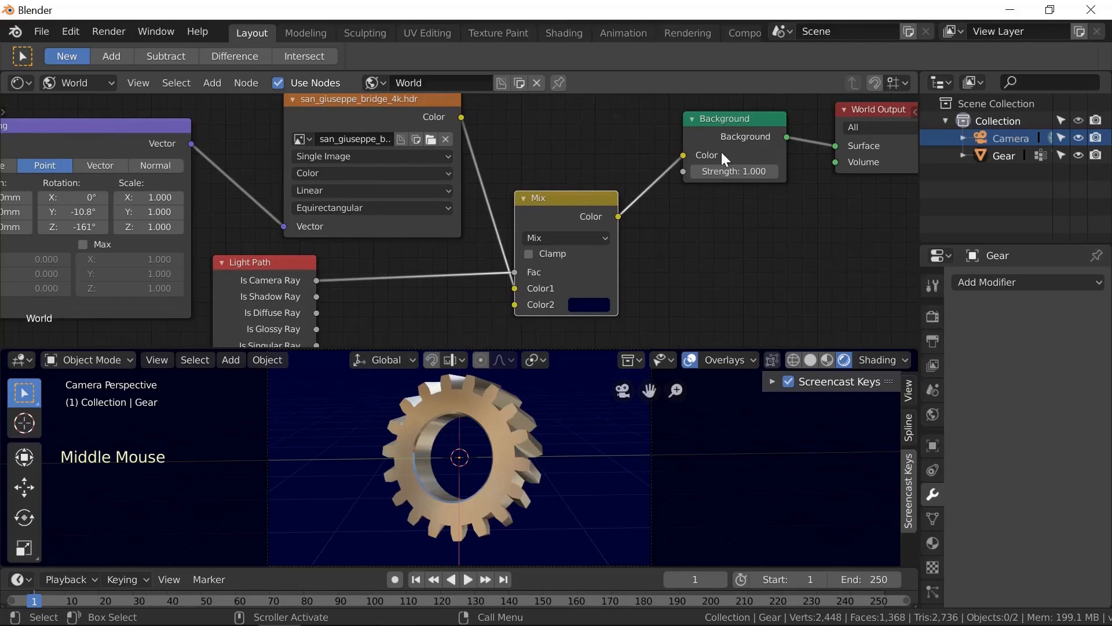
mouse_move(746, 171)
mouse_down()
mouse_move(759, 171)
mouse_move(736, 178)
mouse_up()
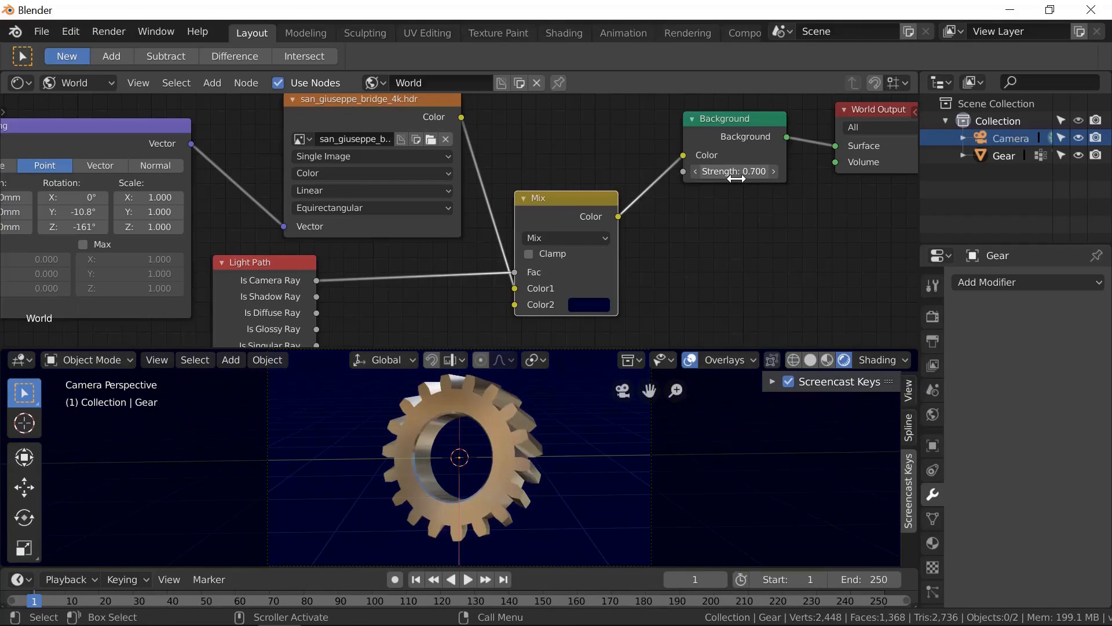